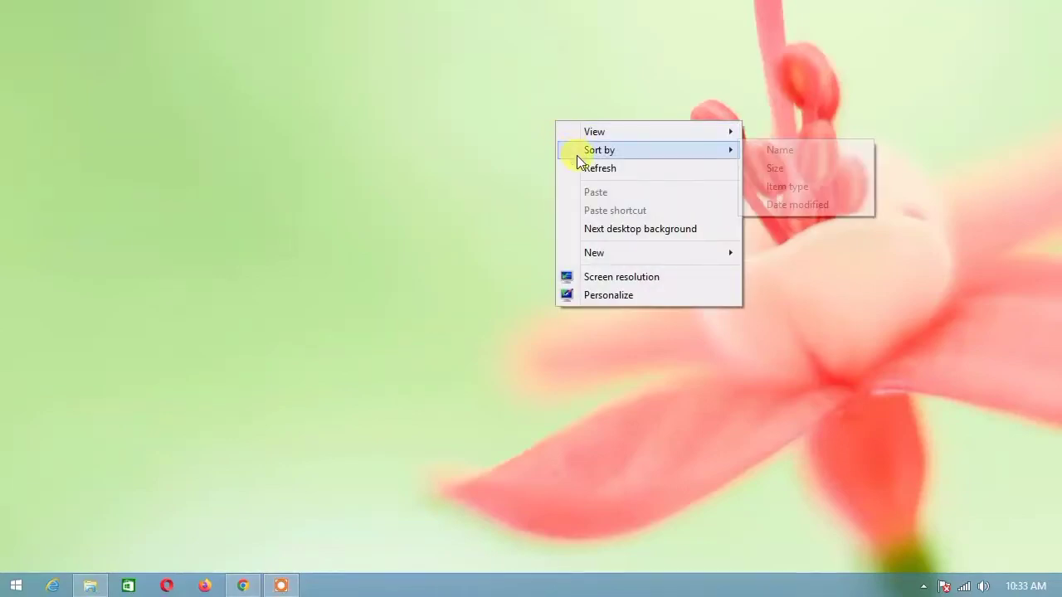
Step: Refresh the desktop and restore the Chrome window from the taskbar
click(579, 166)
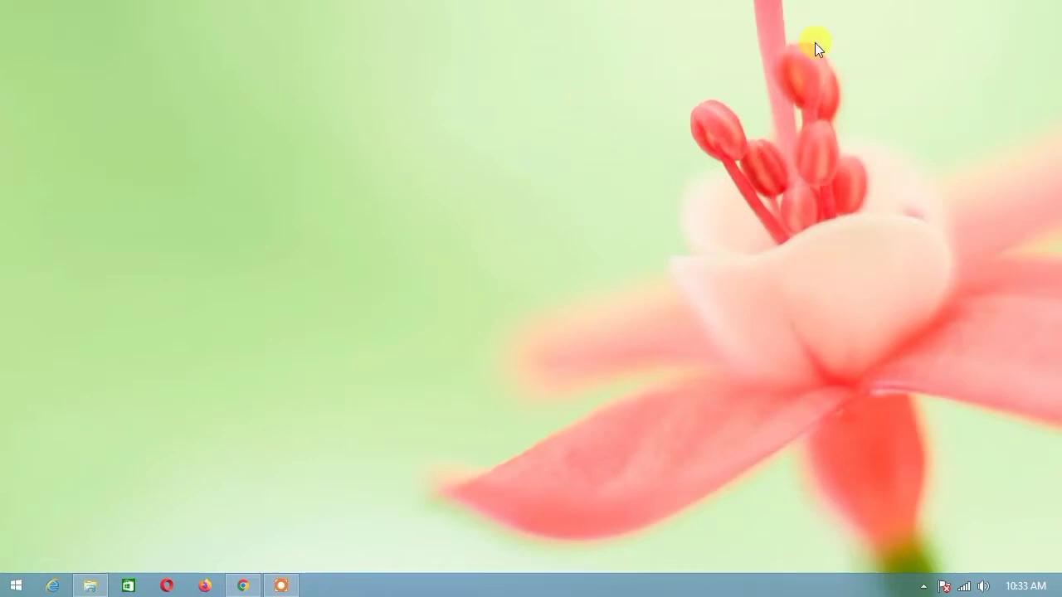
mouse_move(242, 586)
click(247, 503)
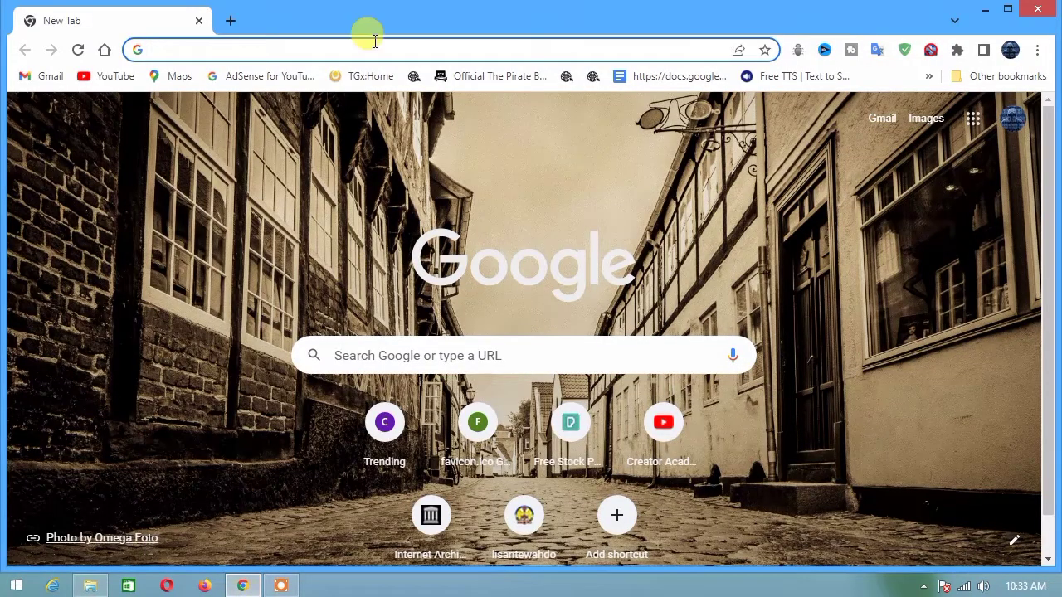
Step: Search Google for 'ubuntu download' and open the Download Ubuntu Desktop result
click(328, 52)
text(ub)
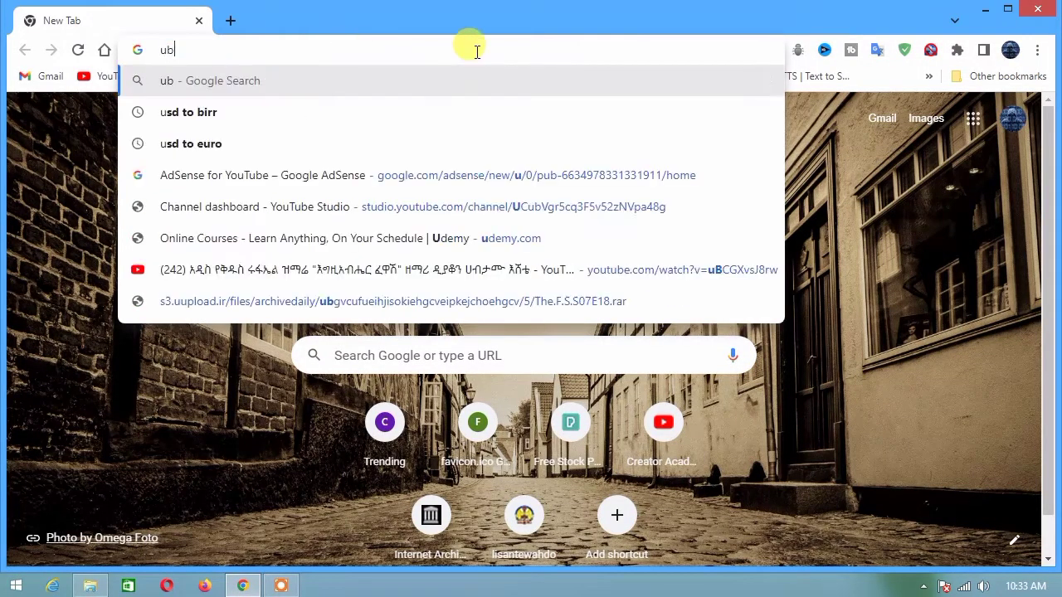
text(untu)
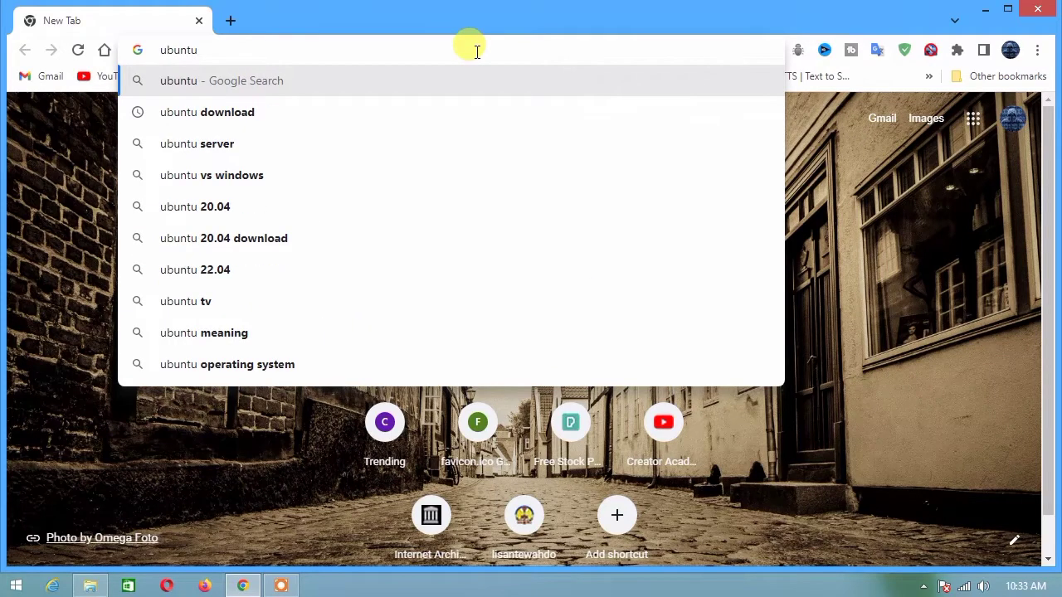
key(Down)
key(Return)
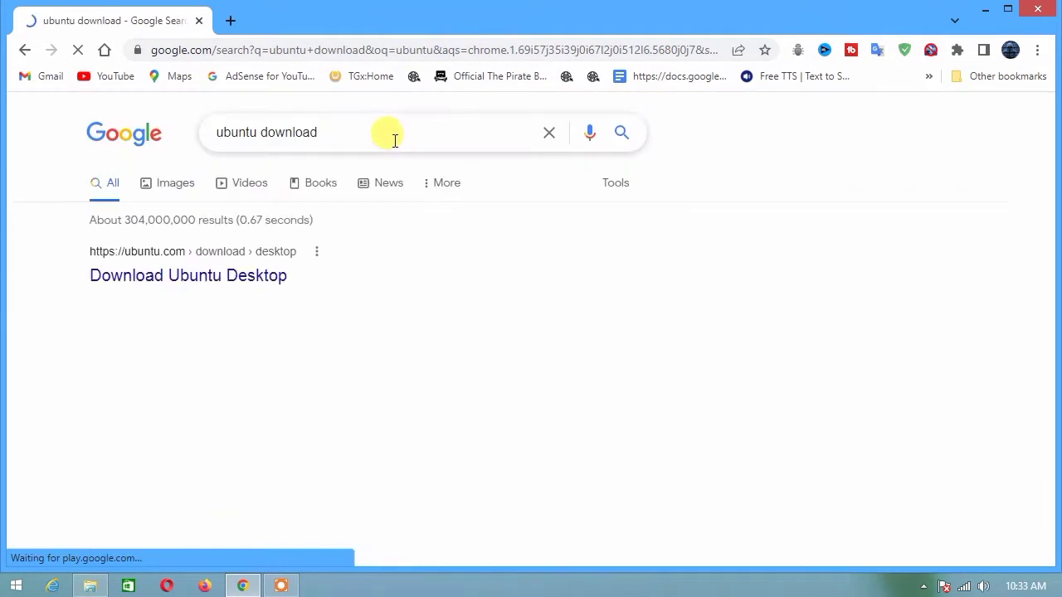
click(190, 282)
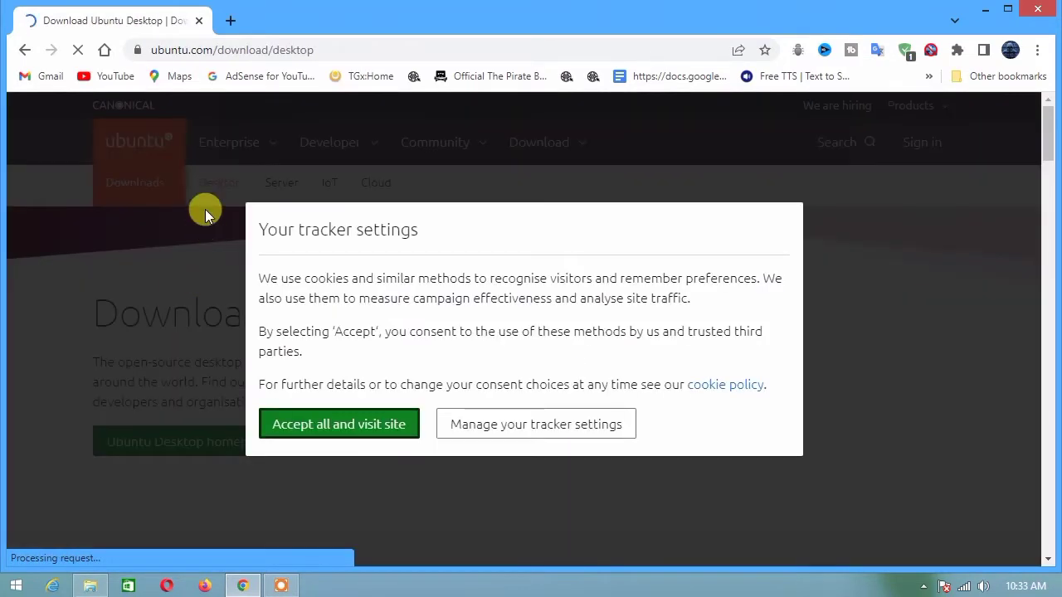
Step: Accept all cookies on the Ubuntu site and start the Ubuntu 22.04.1 LTS download
click(352, 425)
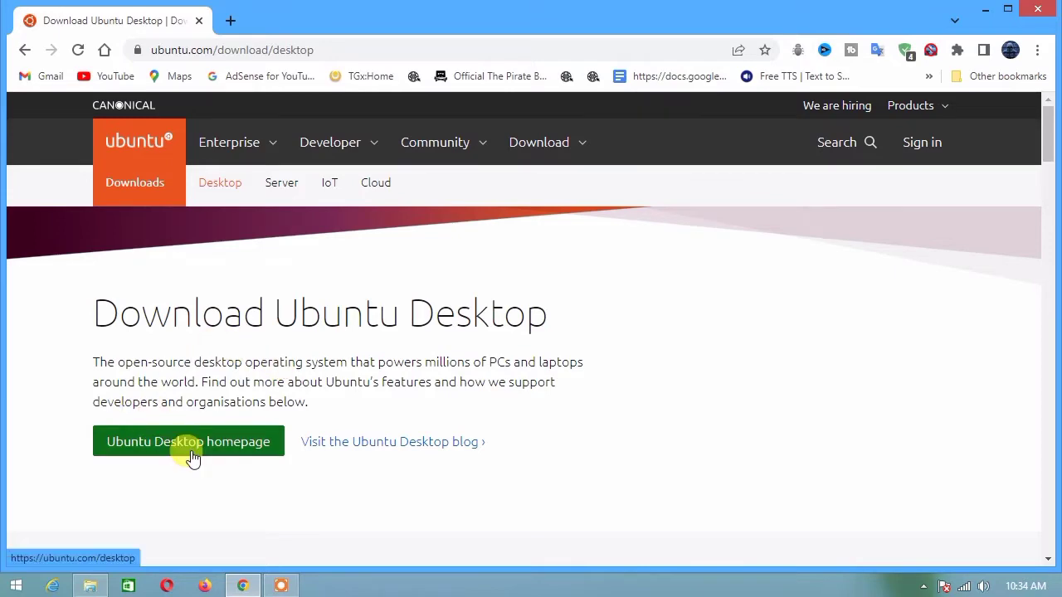
scroll(192, 459, down, 5)
click(758, 330)
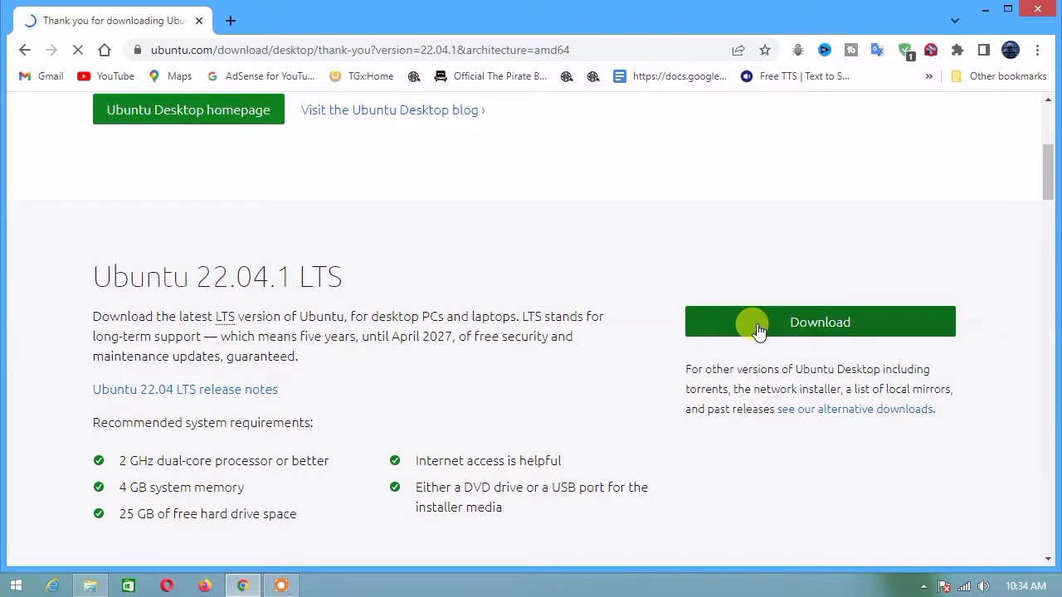
Step: Cancel the Ubuntu ISO download in Chrome and minimize the browser
scroll(355, 326, down, 3)
scroll(356, 322, up, 3)
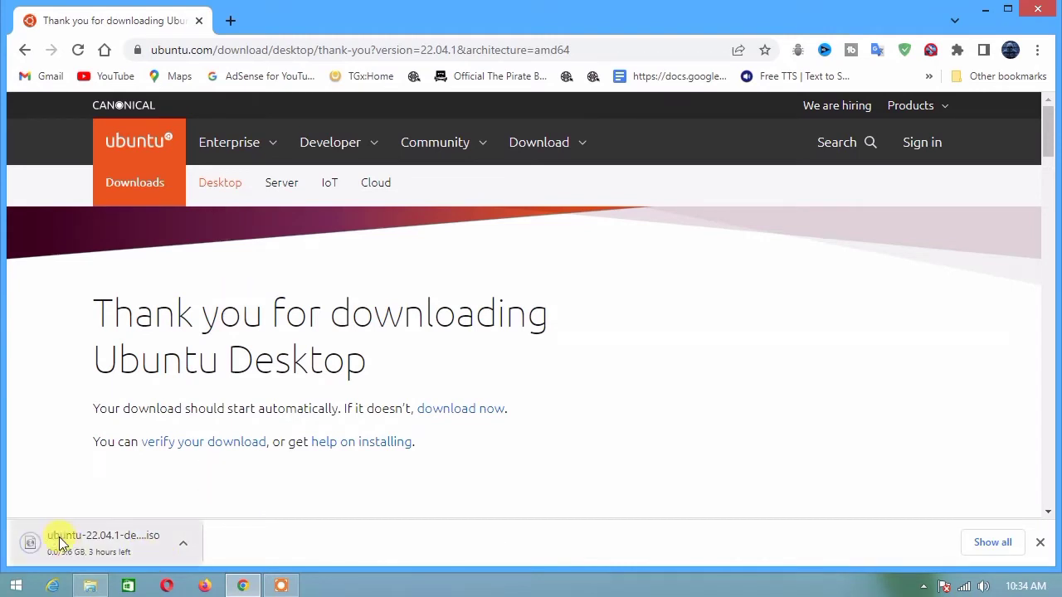
right_click(147, 550)
click(186, 538)
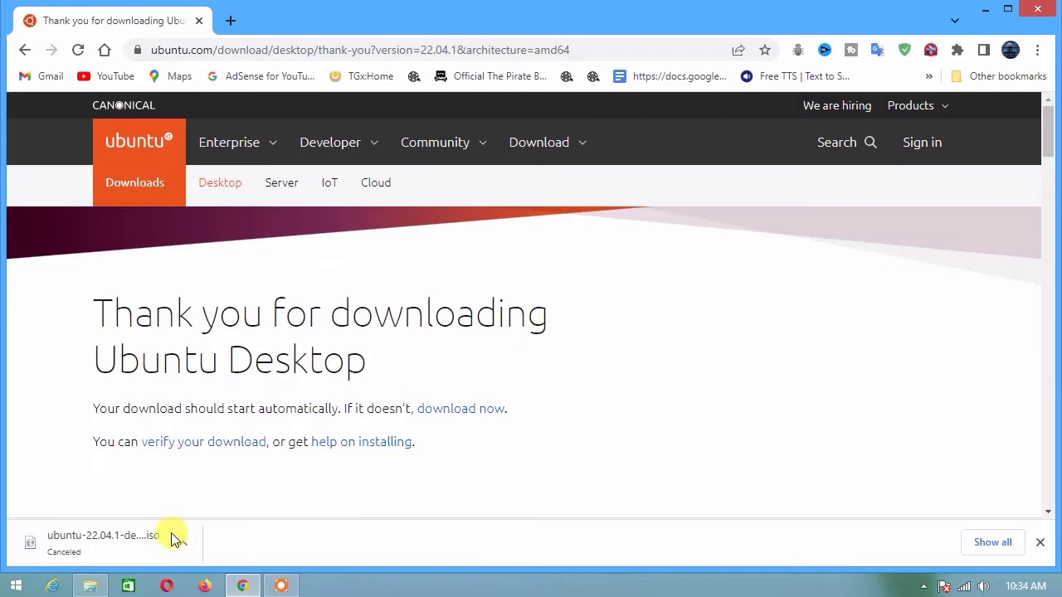
click(991, 11)
Step: In File Explorer, look through Downloads, My files 2 (F:) and My files (D:)
click(90, 585)
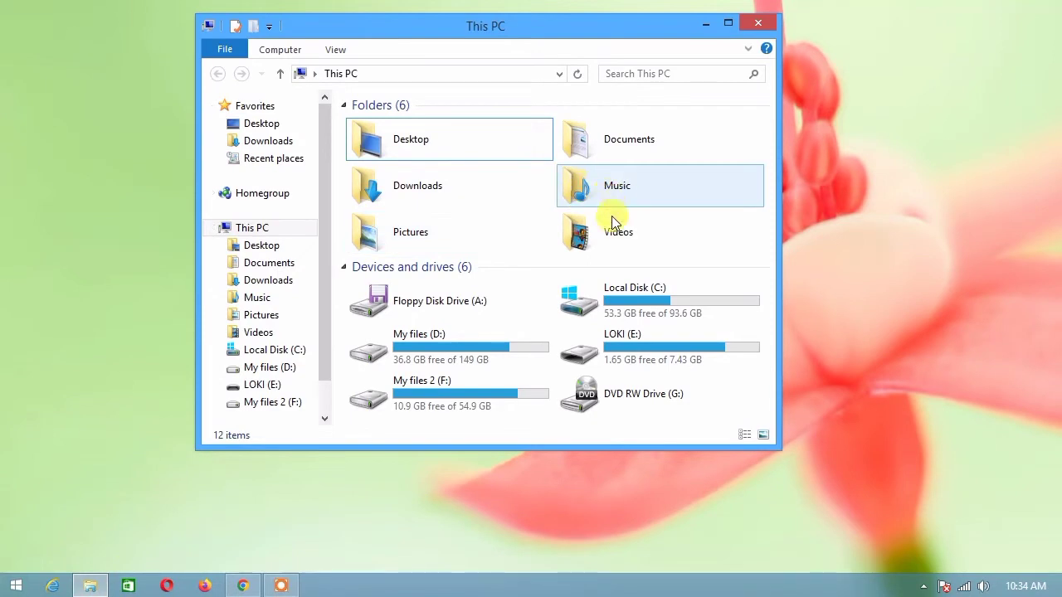
double_click(489, 184)
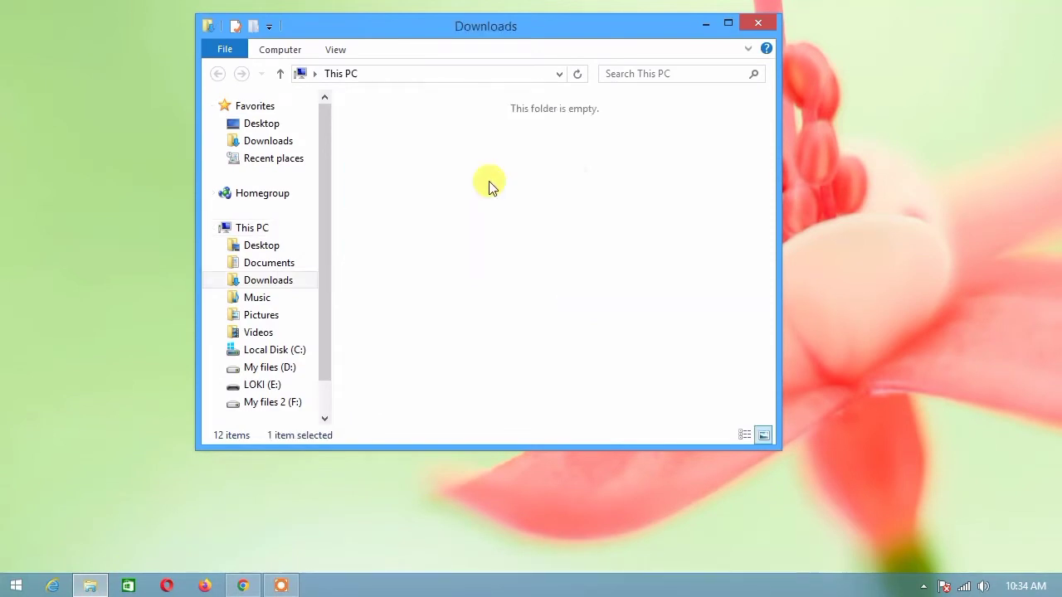
scroll(493, 249, down, 3)
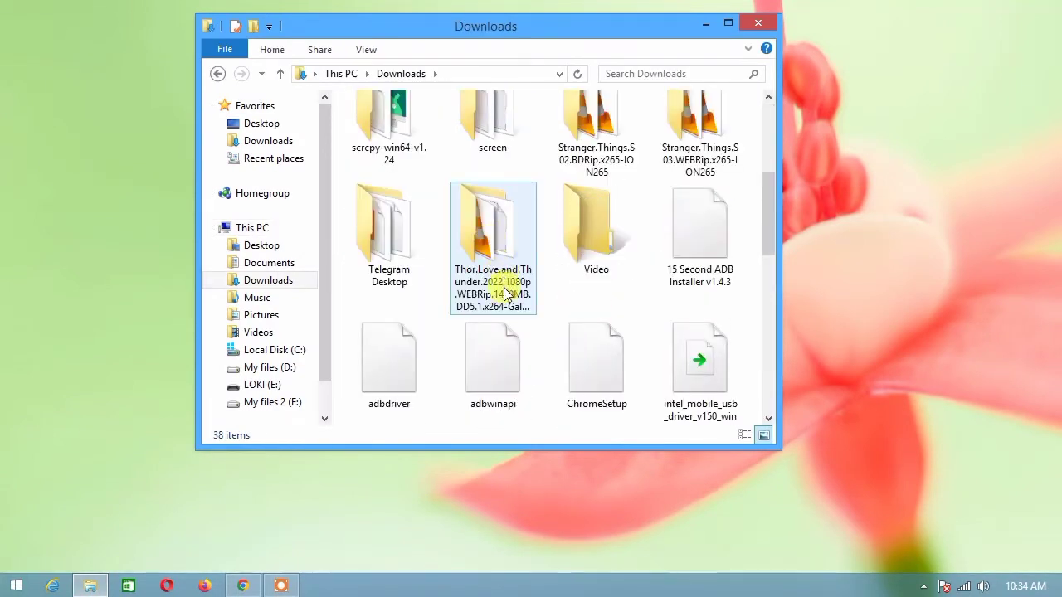
scroll(517, 298, down, 5)
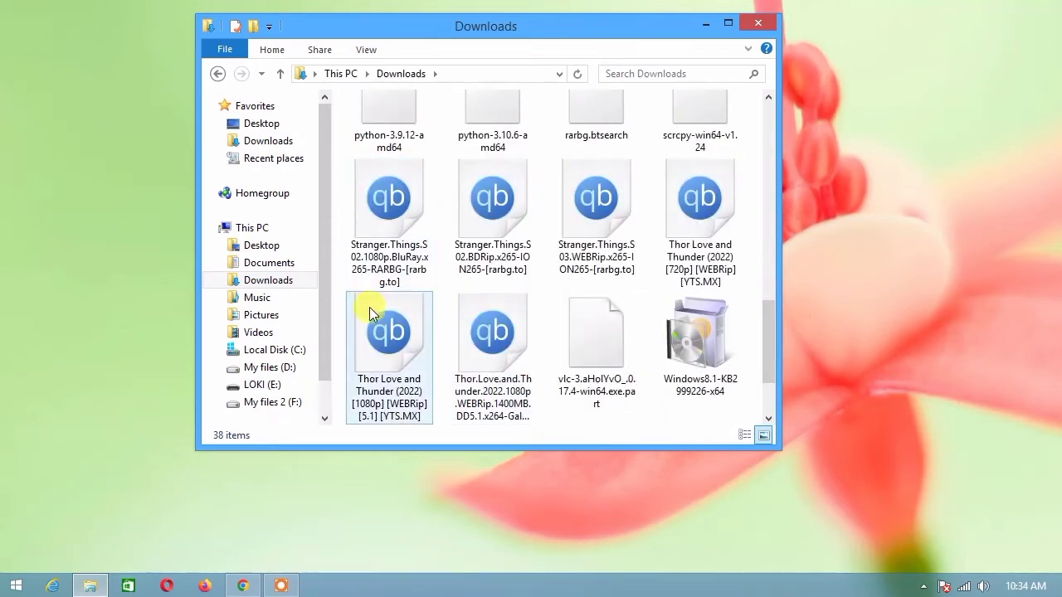
click(267, 403)
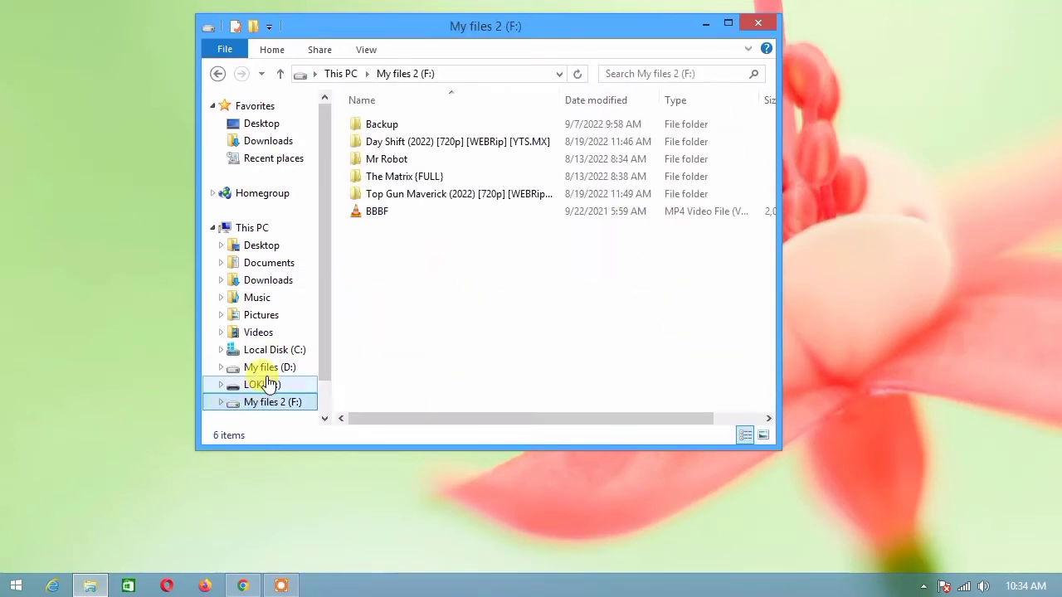
click(268, 368)
click(494, 325)
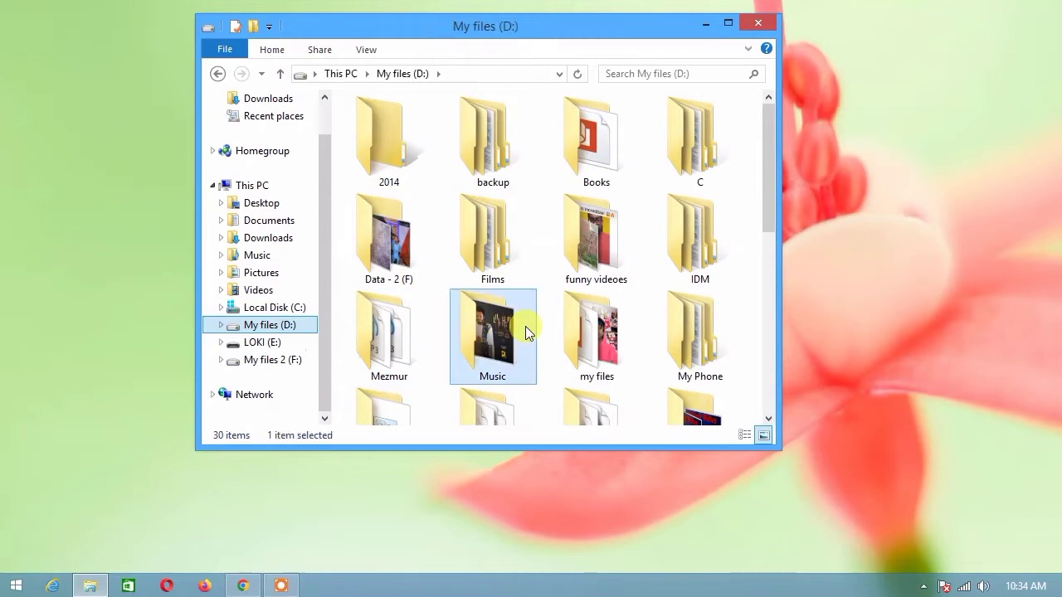
scroll(526, 329, down, 5)
scroll(556, 282, up, 4)
Step: Open the OS folder, select ubuntu-22.04-desktop-amd64 in Large icons view, and minimize Explorer
double_click(579, 324)
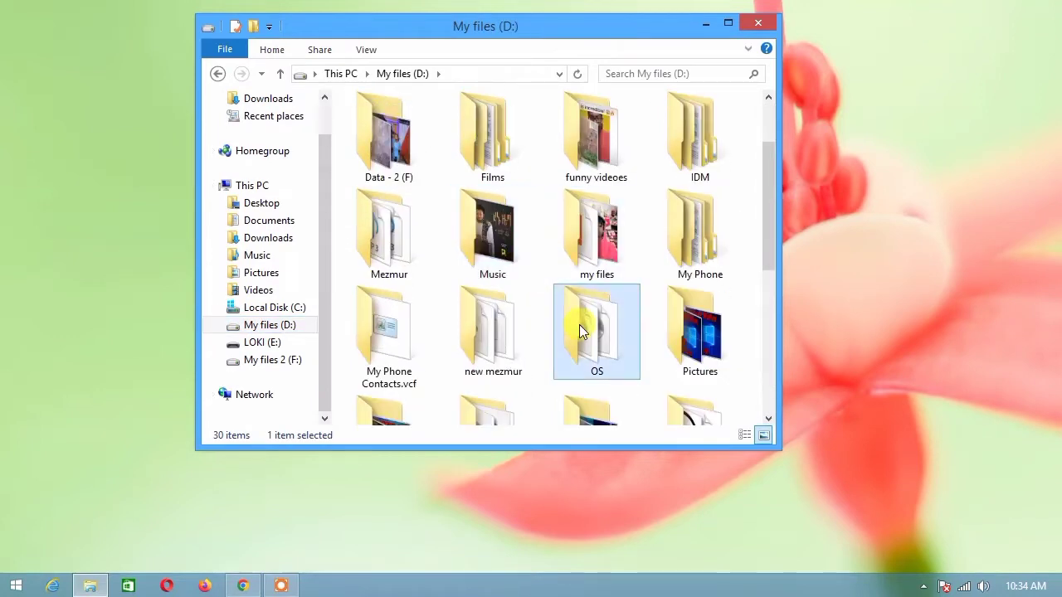
click(466, 143)
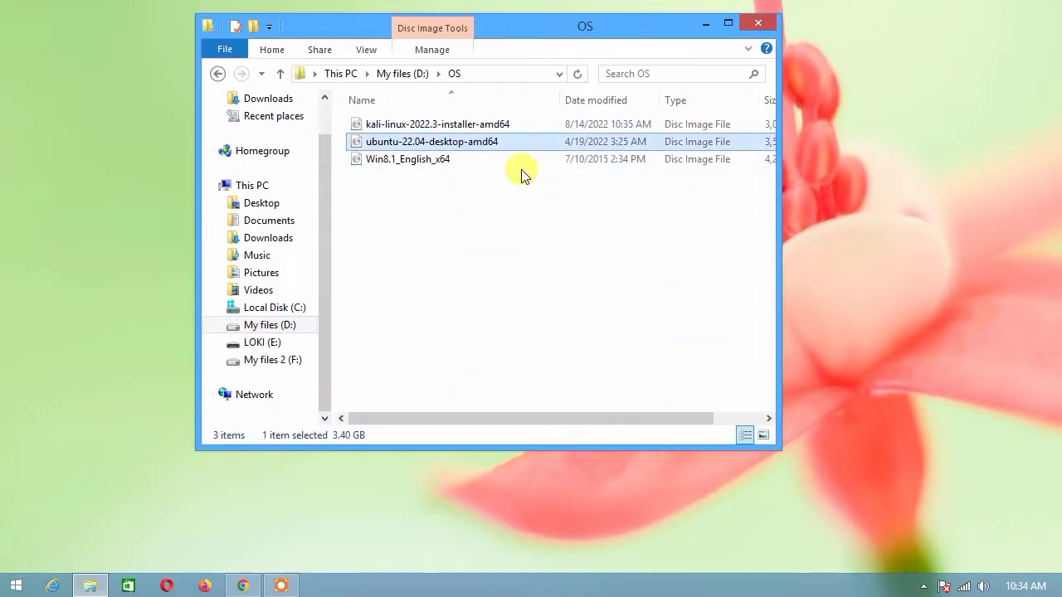
click(763, 434)
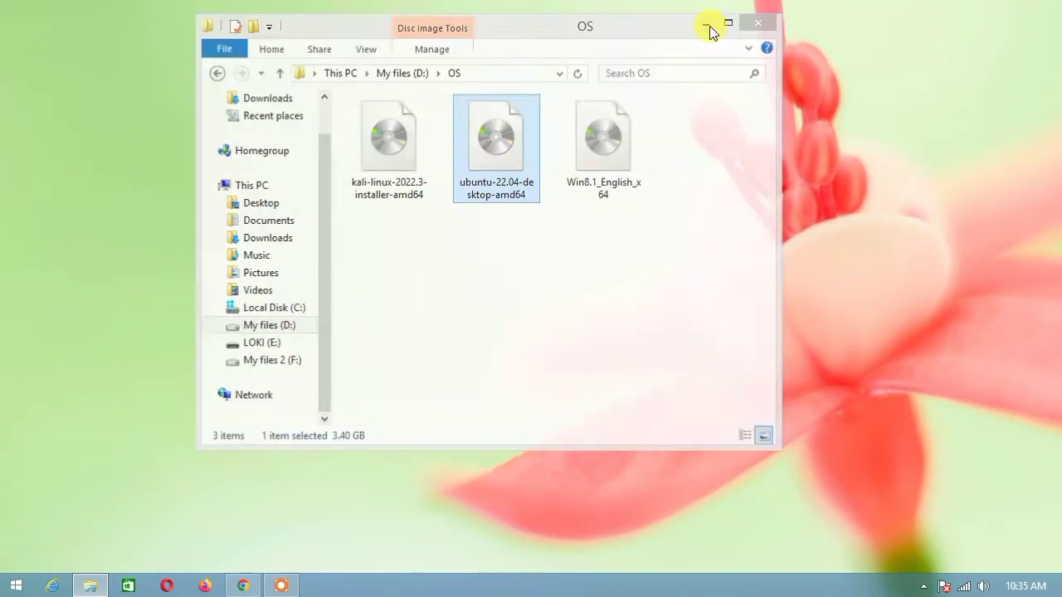
click(706, 24)
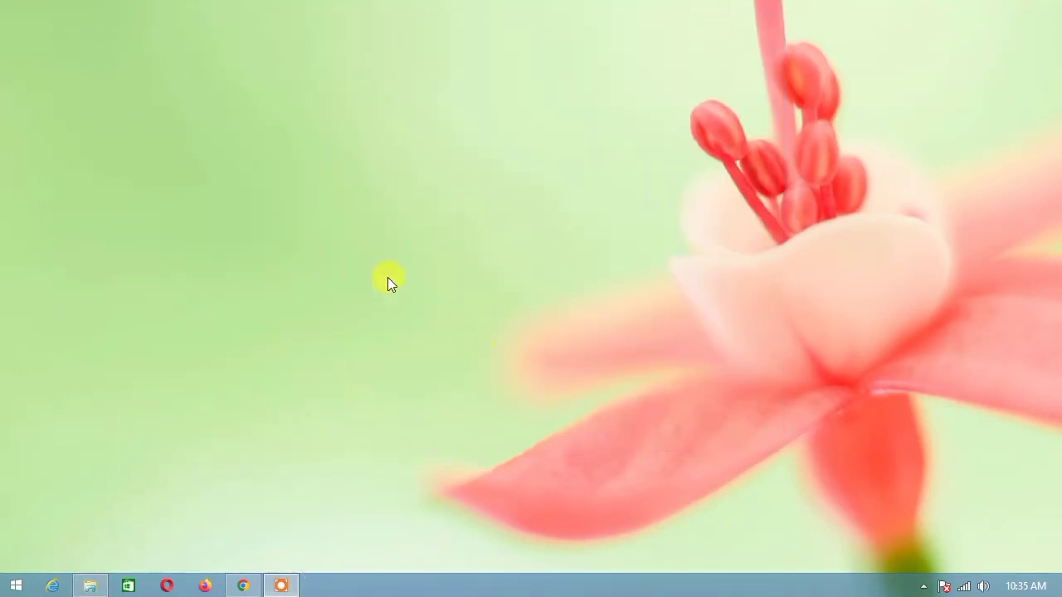
Step: Refresh the desktop and restore Chrome on the Ubuntu thank-you page
right_click(389, 251)
click(421, 299)
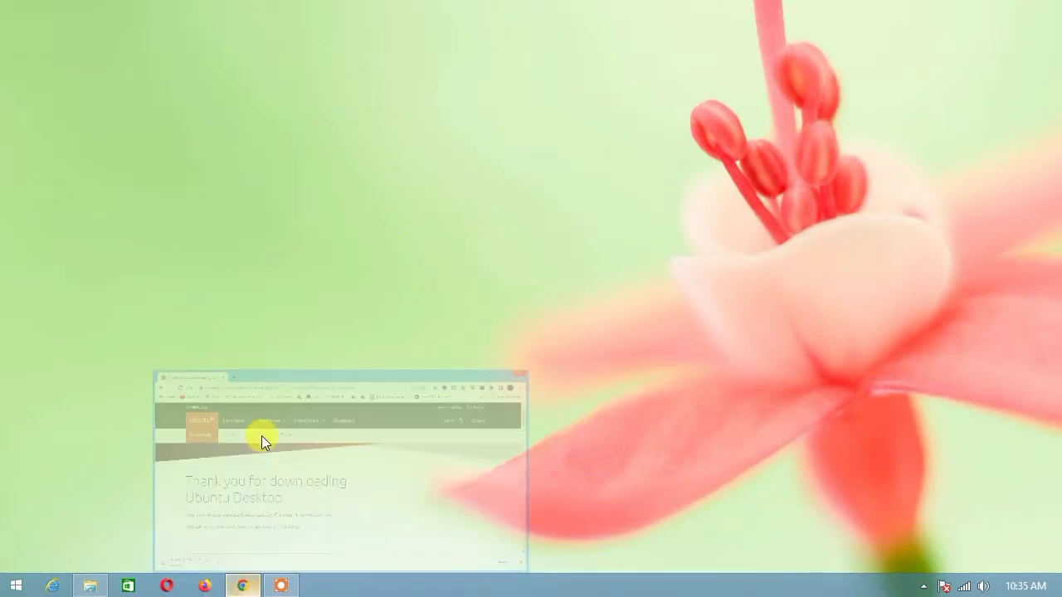
click(243, 586)
Step: Go to the rufus.ie website in a new tab
click(231, 21)
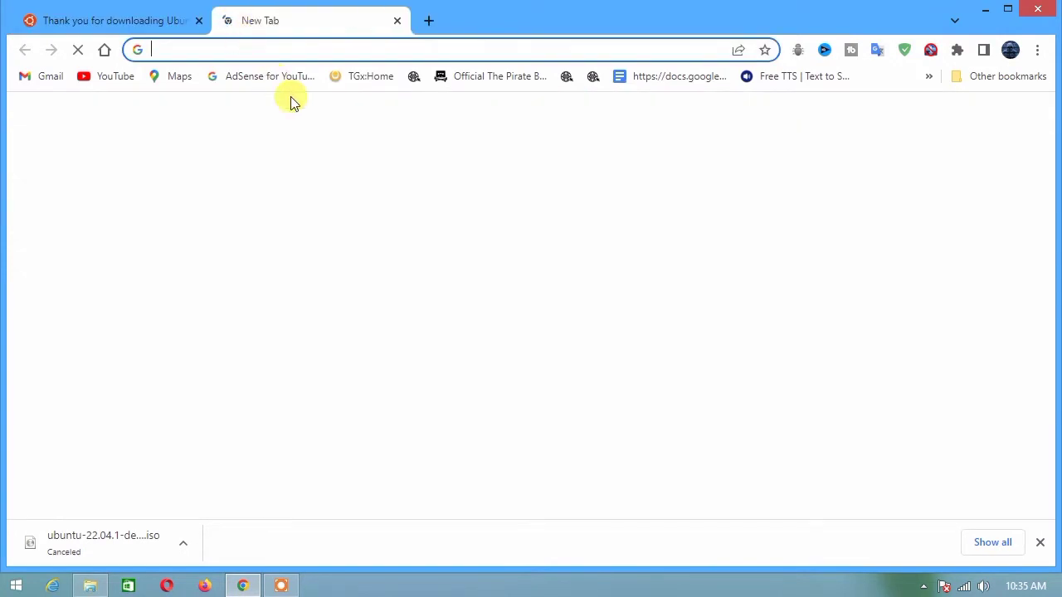
text(ruf)
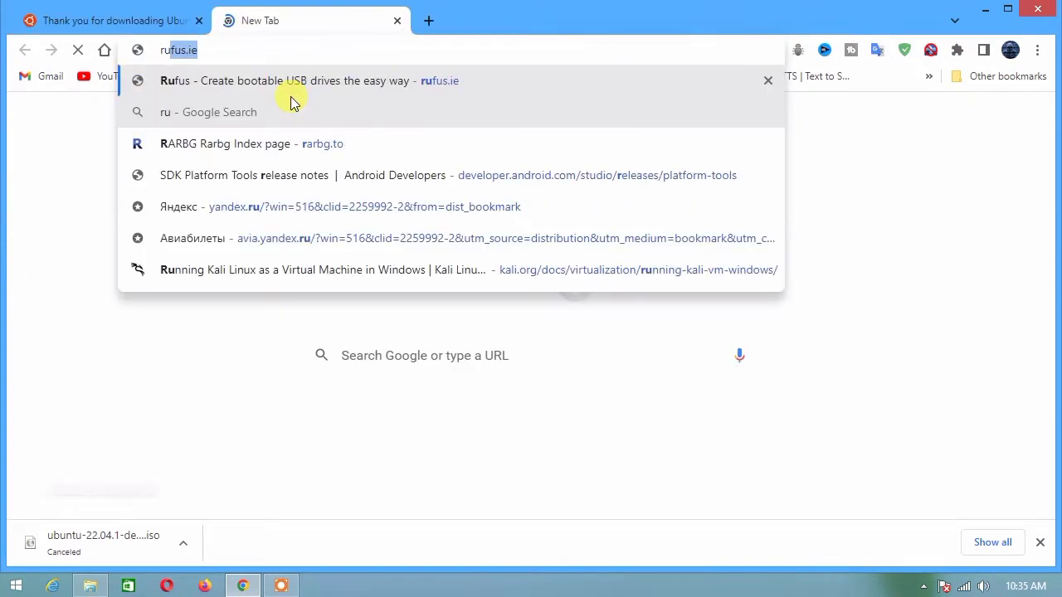
text(us)
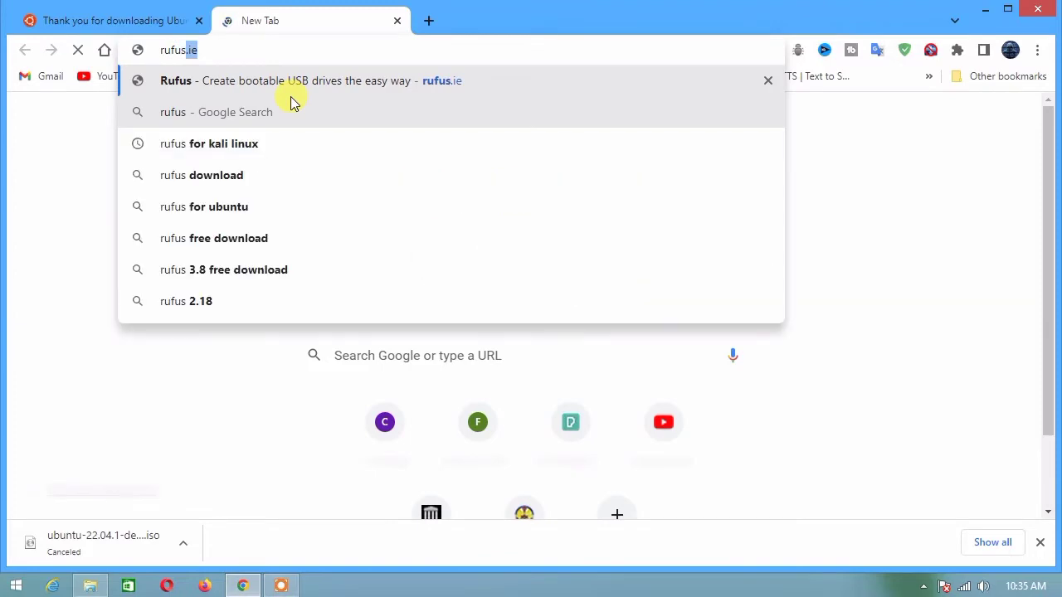
key(Return)
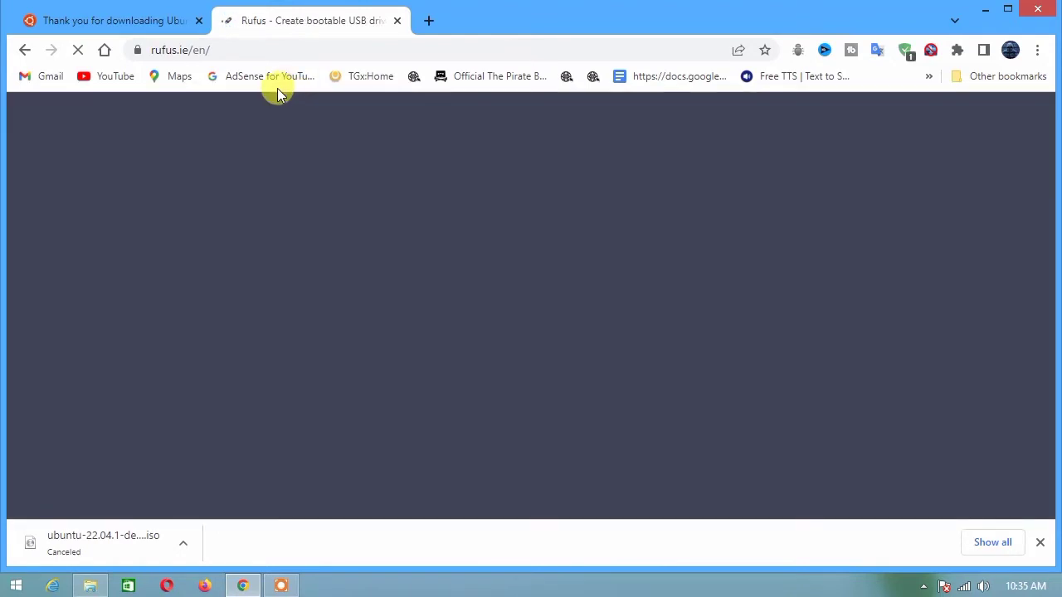
click(219, 44)
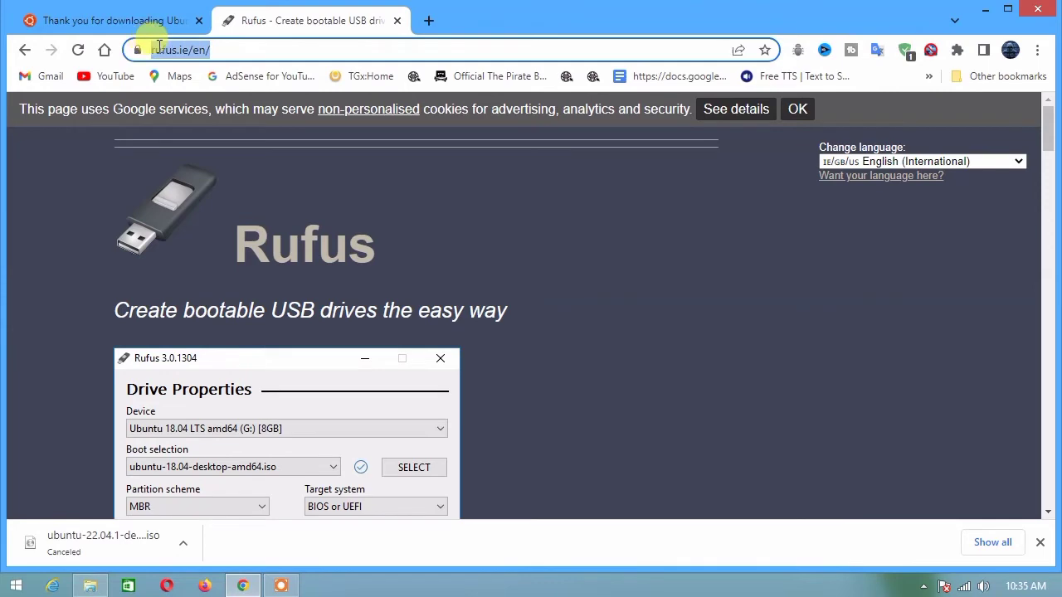
click(207, 49)
Step: Download rufus-3.20.exe through the Rufus 3.20 link in the Download section
scroll(261, 203, down, 5)
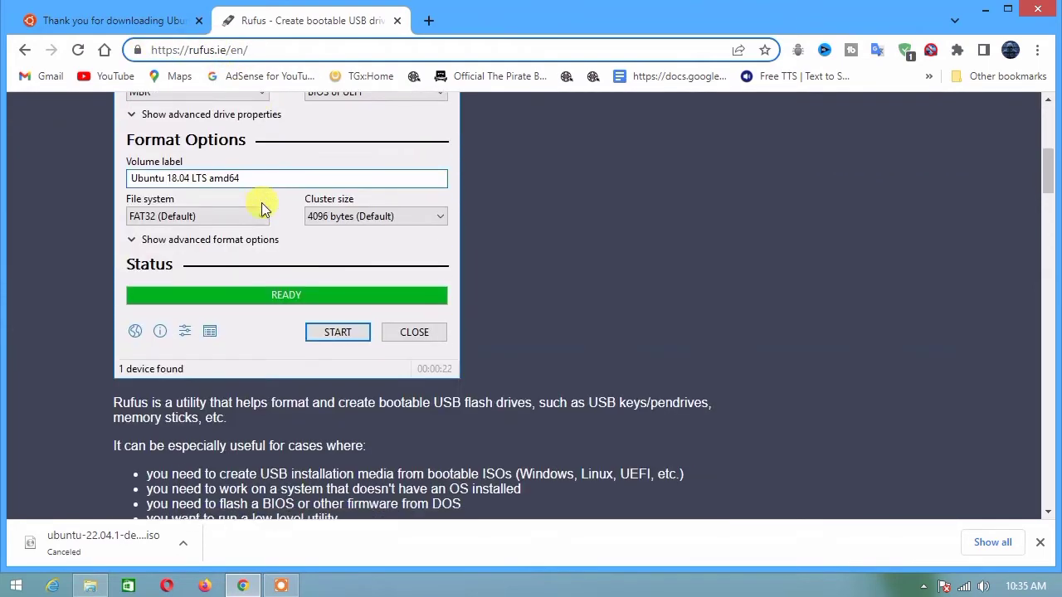
scroll(261, 212, down, 6)
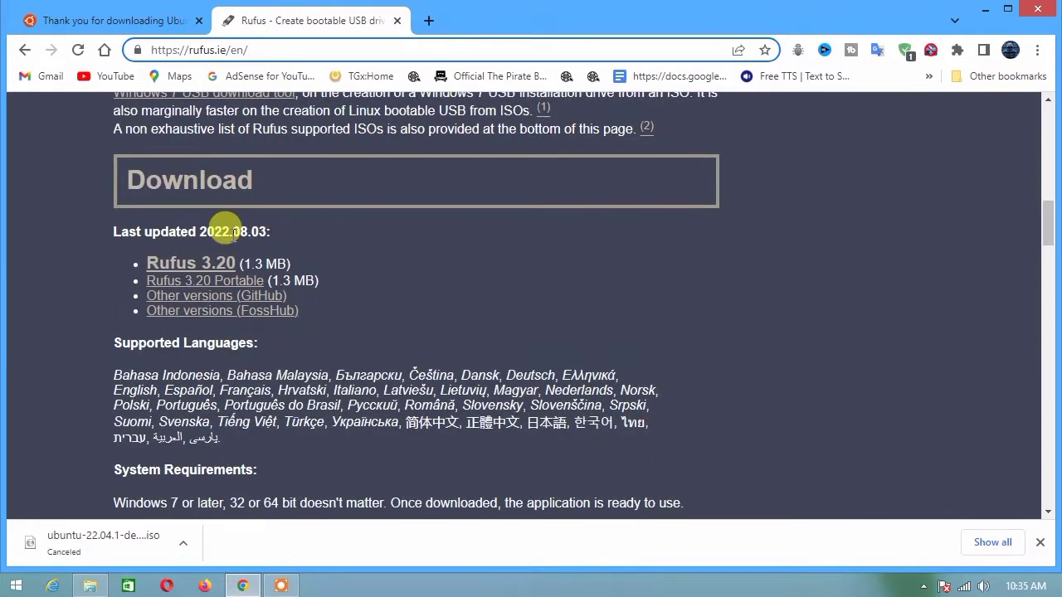
click(219, 265)
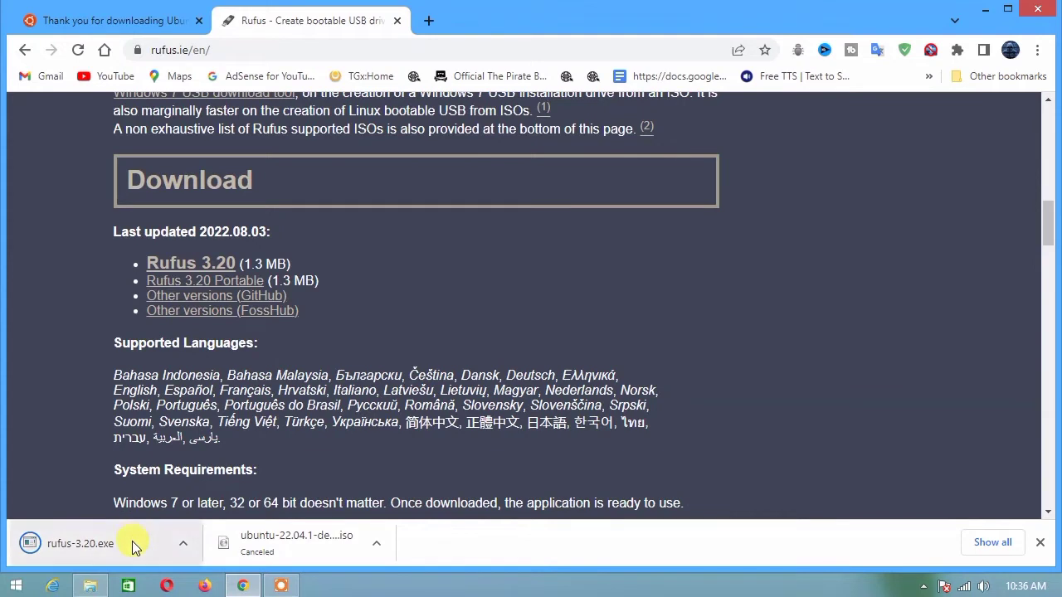
Step: Run rufus-3.20.exe from Chrome's Downloads page, allow online update checks, and minimize Chrome
click(132, 541)
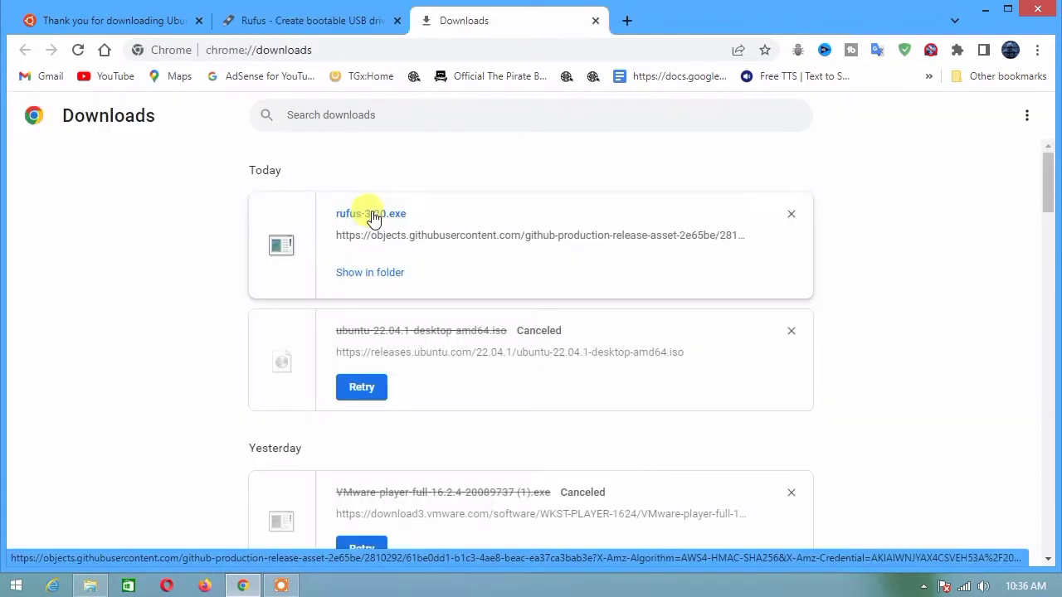
click(371, 214)
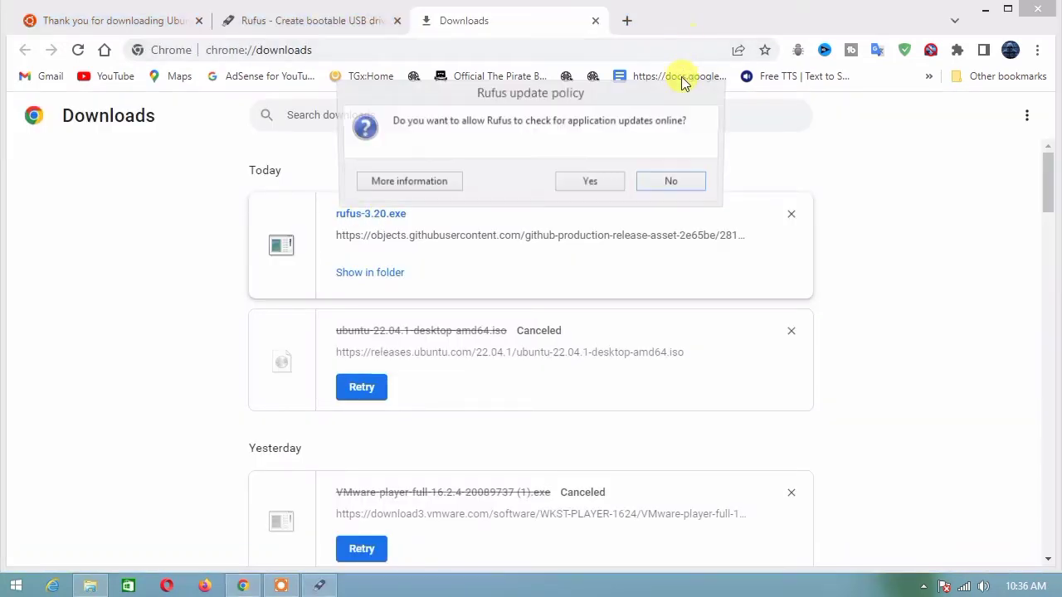
click(572, 186)
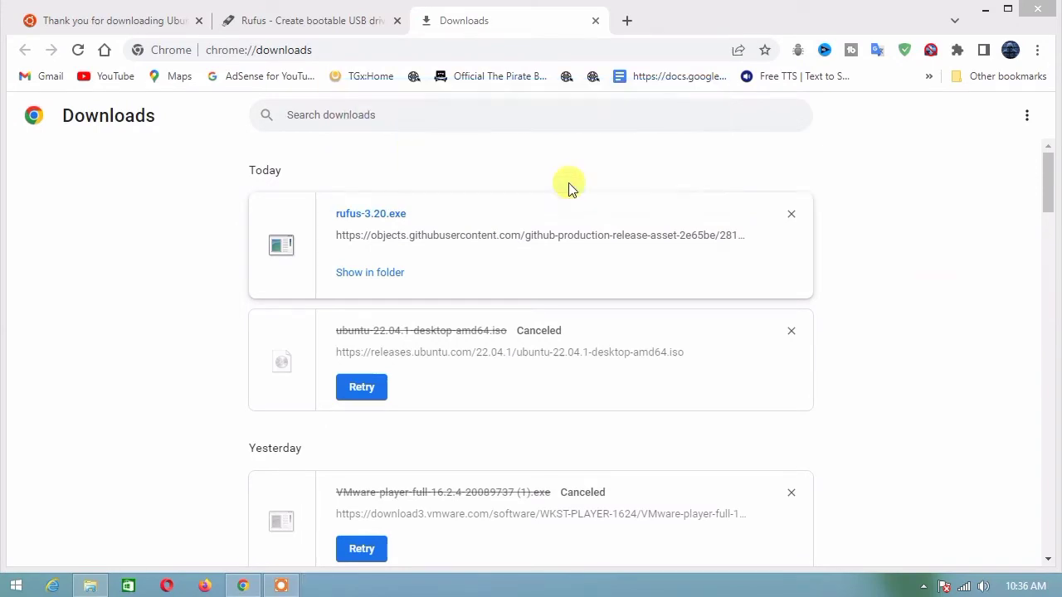
click(985, 10)
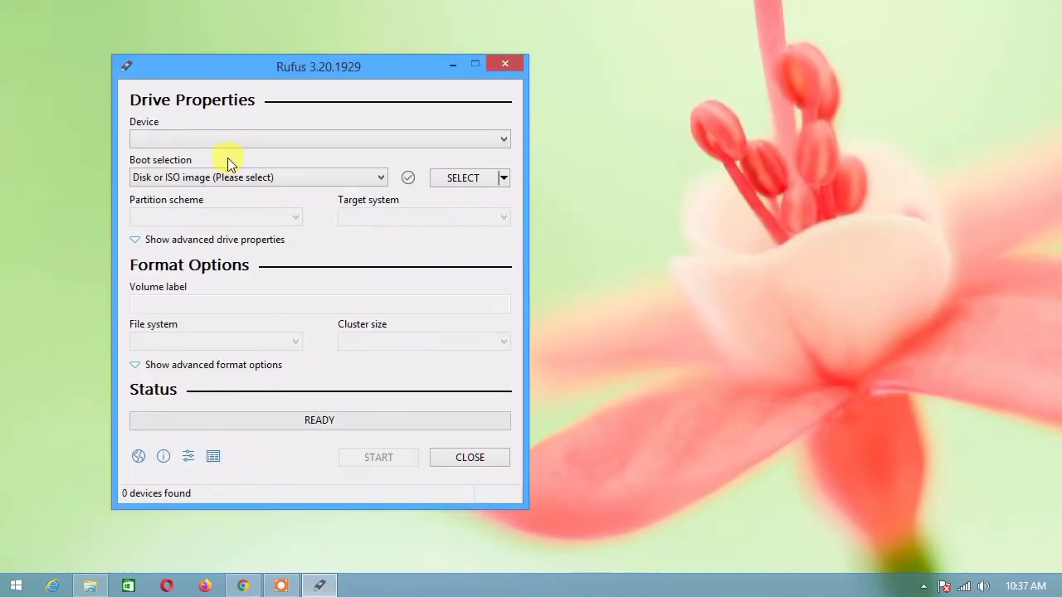
Step: Choose the 8 GB LOKI (E:) drive as the Rufus target device
click(166, 139)
click(162, 138)
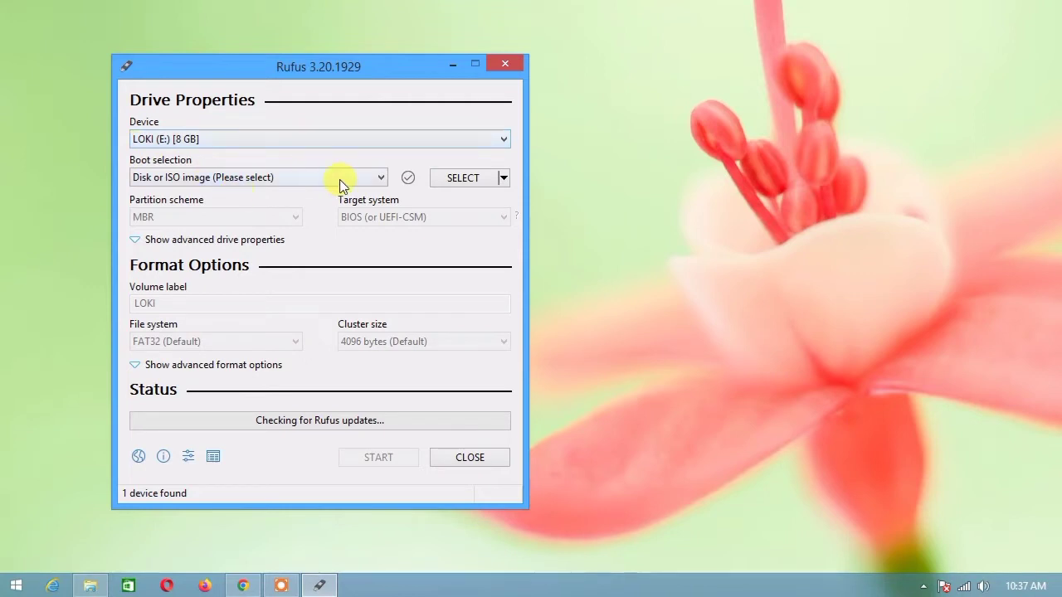
click(303, 178)
click(303, 177)
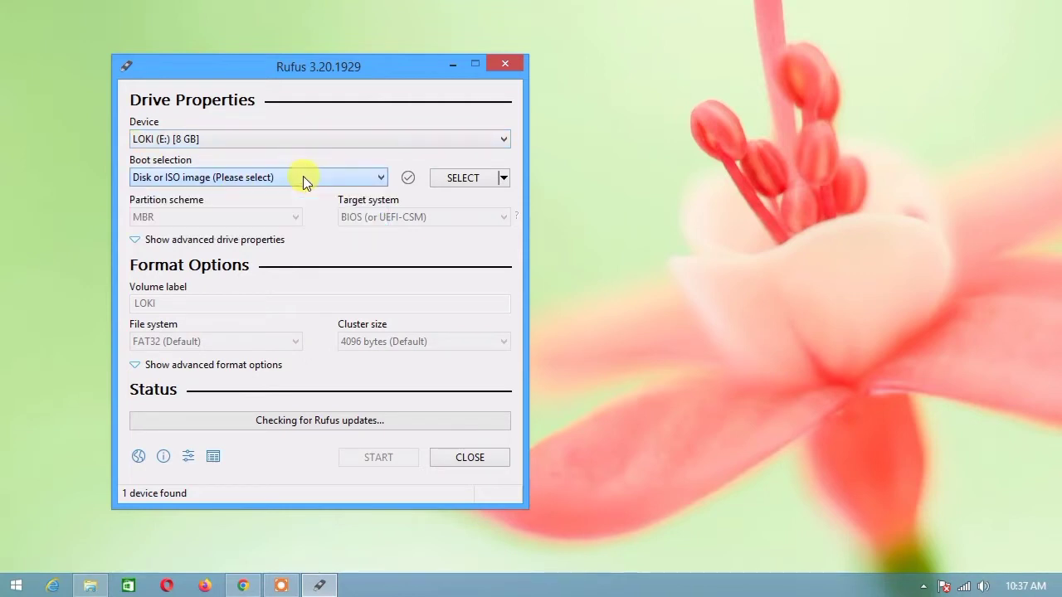
Step: Load the ubuntu-22.04-desktop-amd64 image from D:\OS as the boot selection
click(450, 179)
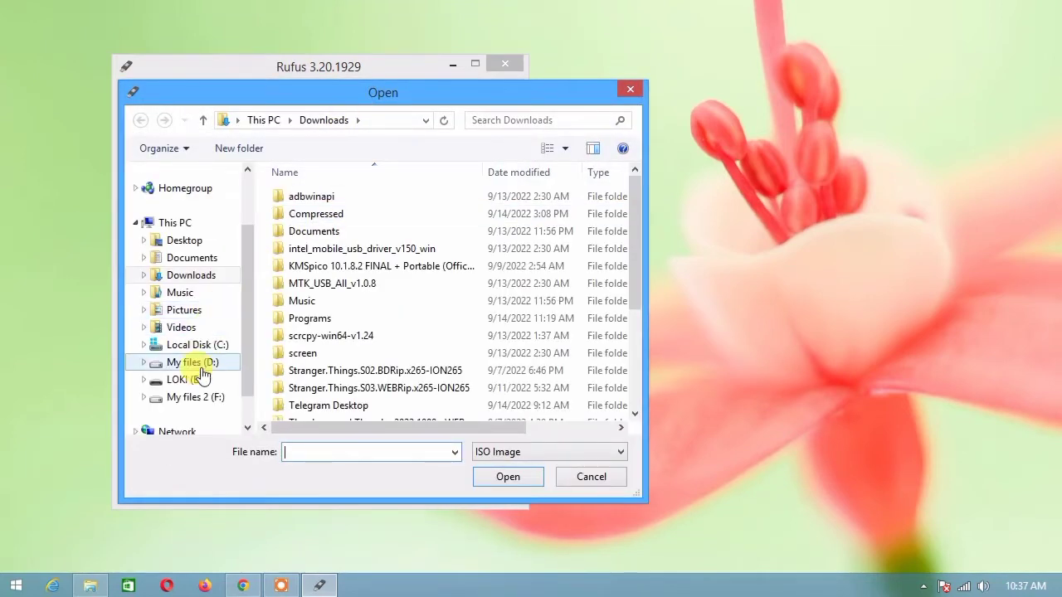
click(203, 378)
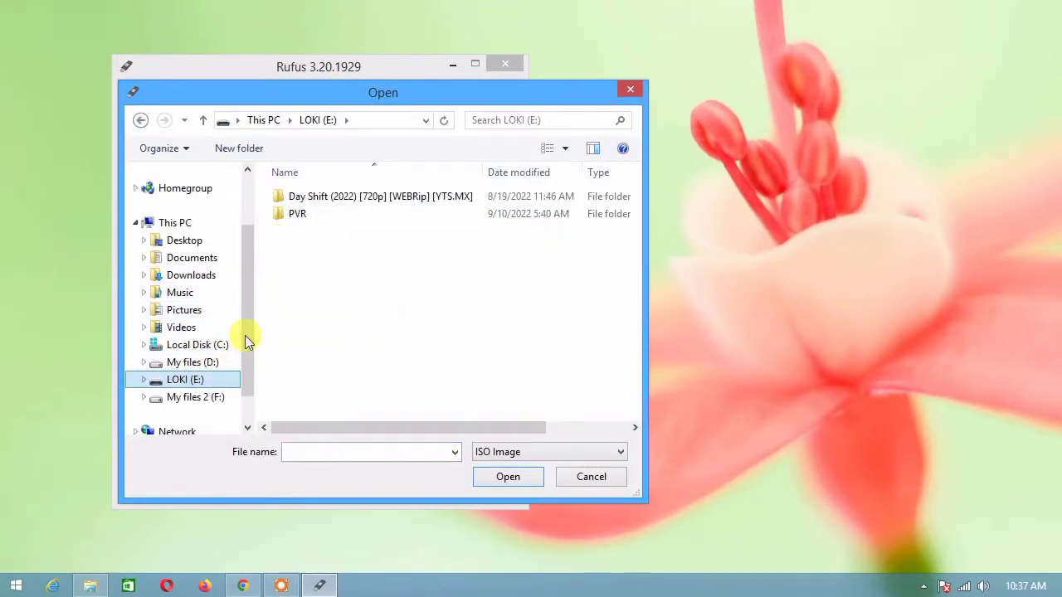
click(204, 361)
click(305, 336)
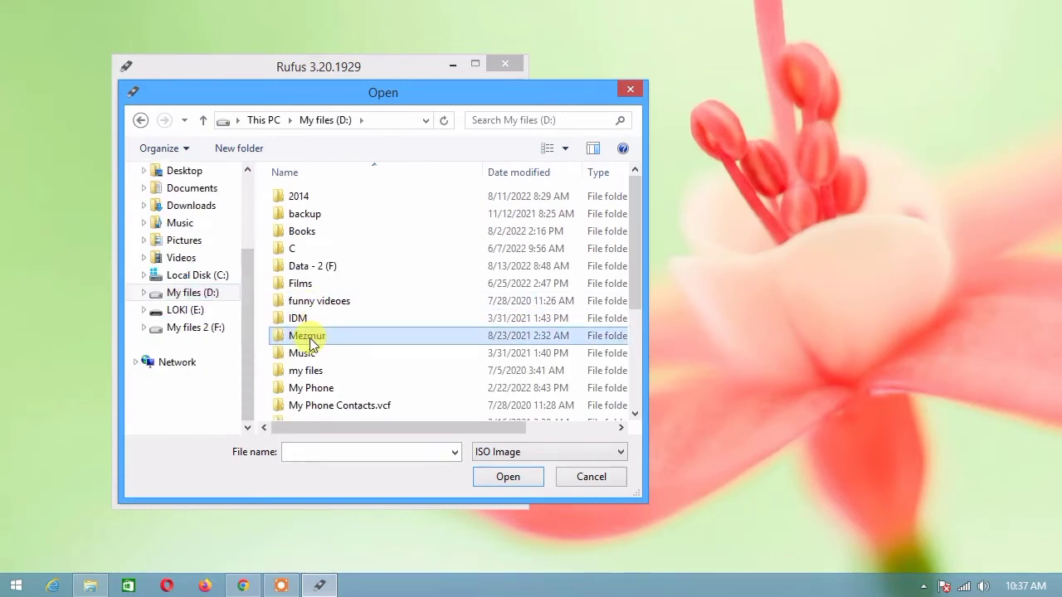
scroll(309, 340, down, 3)
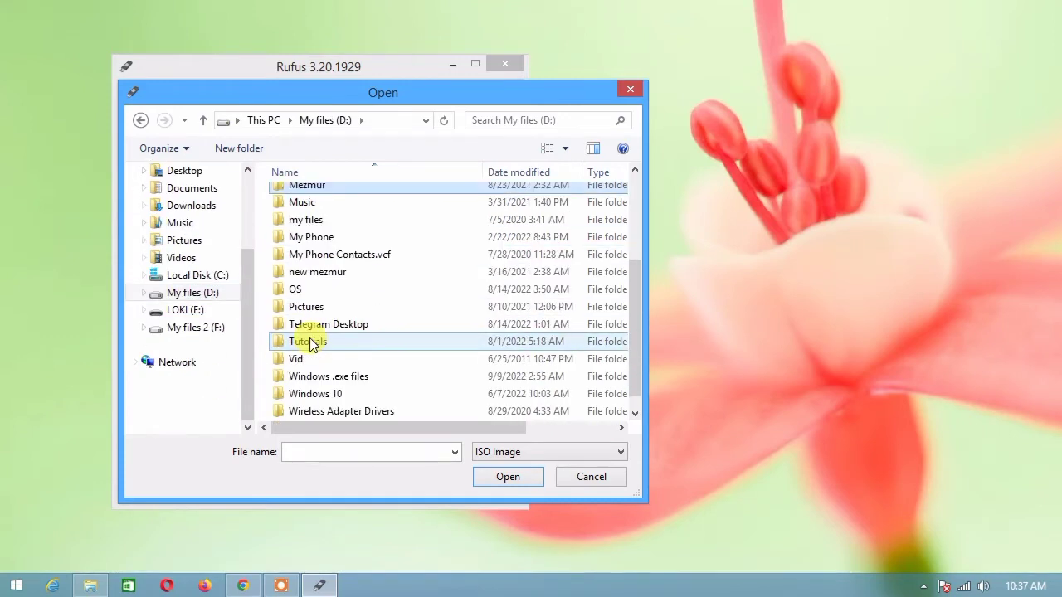
double_click(316, 291)
click(332, 216)
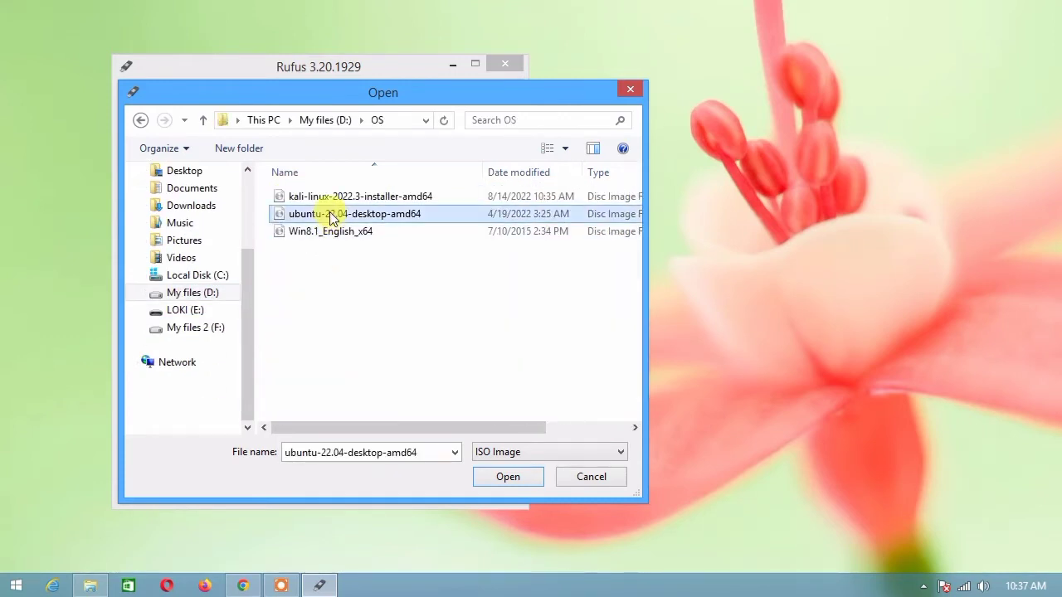
click(502, 475)
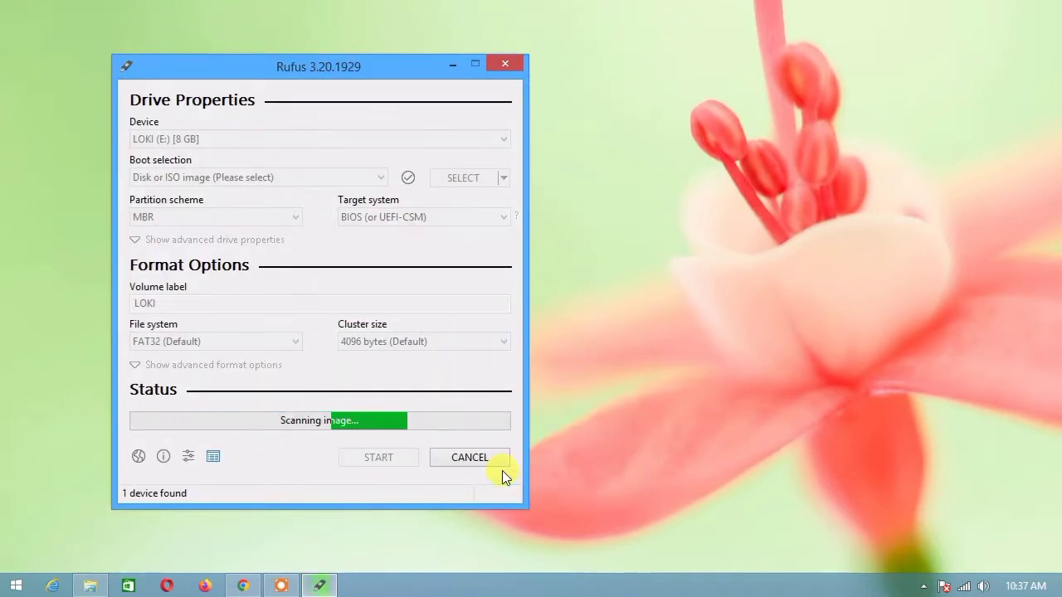
Step: Keep the Ubuntu ISO boot selection and MBR partition scheme, moving Rufus toward screen centre
click(330, 178)
click(329, 177)
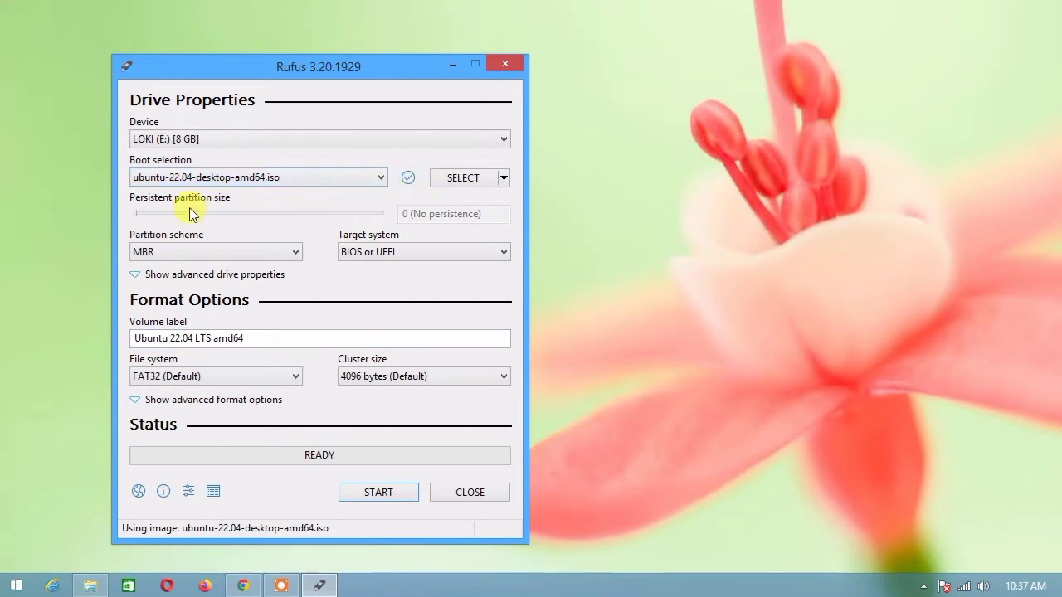
click(191, 251)
click(191, 251)
drag(271, 75, 560, 59)
click(499, 236)
click(500, 237)
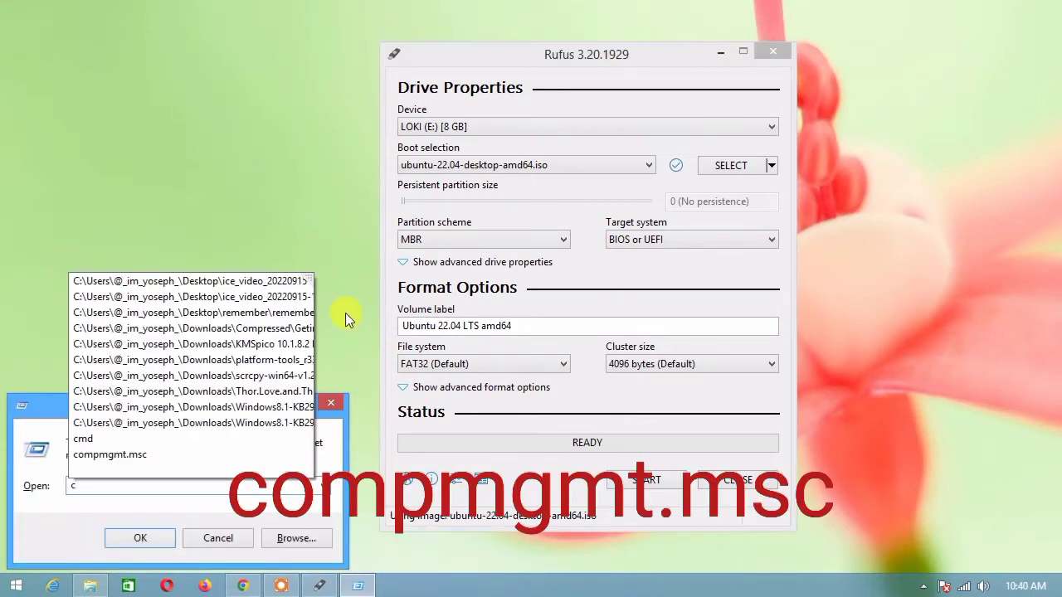
Step: Launch Computer Management with compmgmt.msc, resize it, and open Disk Management
text(omp)
text(mgmt)
text(.m)
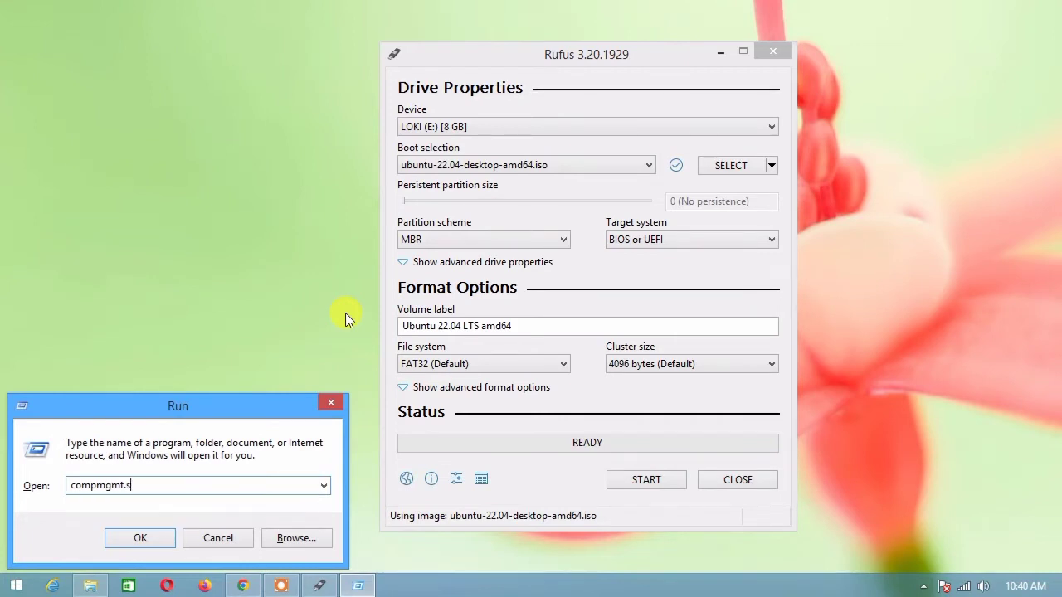
text(sc)
key(Return)
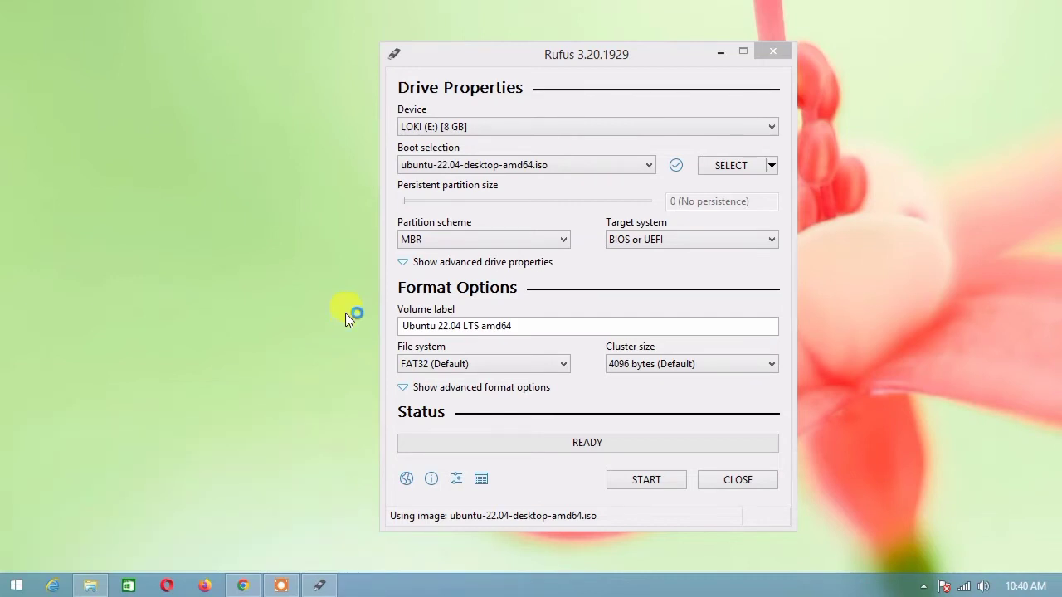
drag(878, 19, 775, 97)
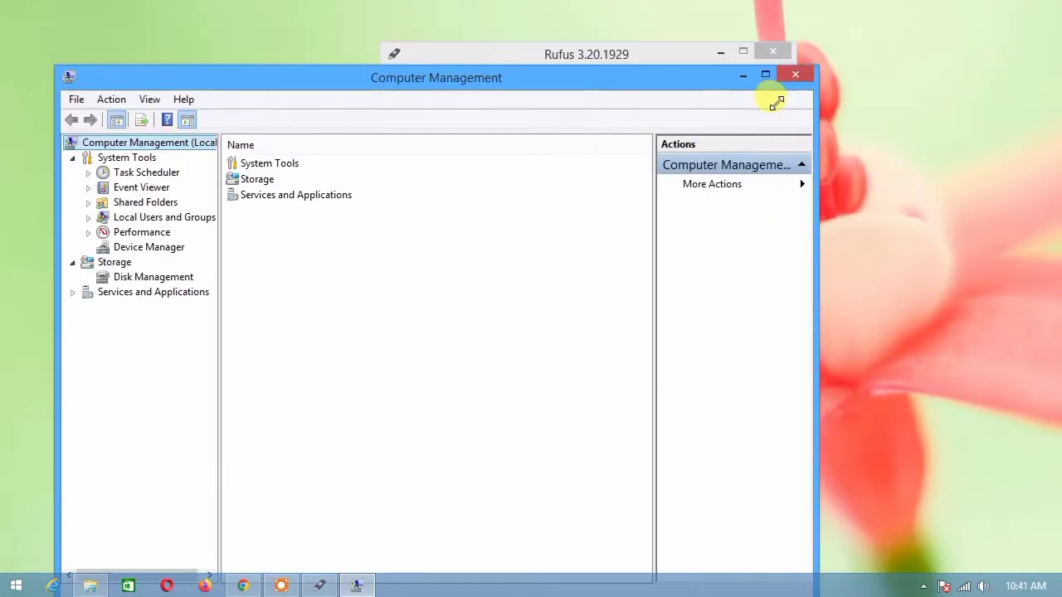
drag(548, 107, 542, 59)
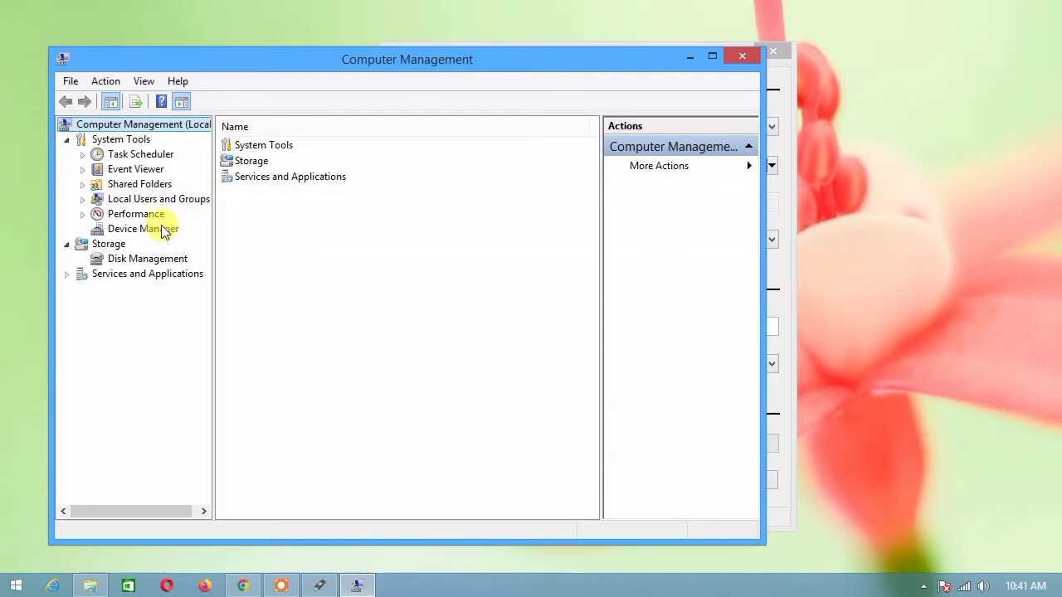
click(156, 258)
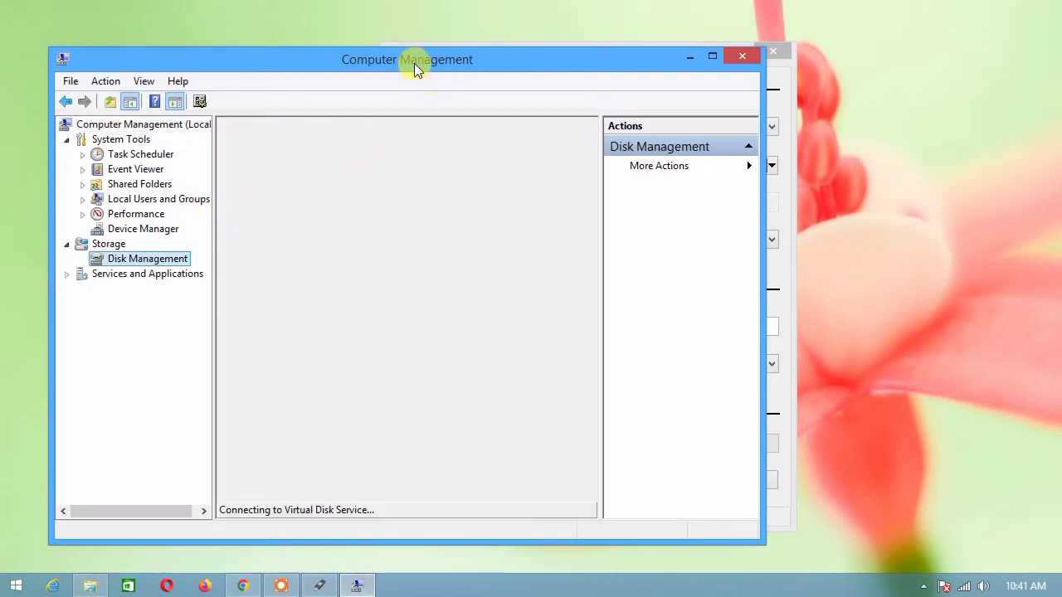
drag(414, 64, 373, 58)
Step: Arrange the Rufus and Computer Management windows so the disk list is visible
click(759, 100)
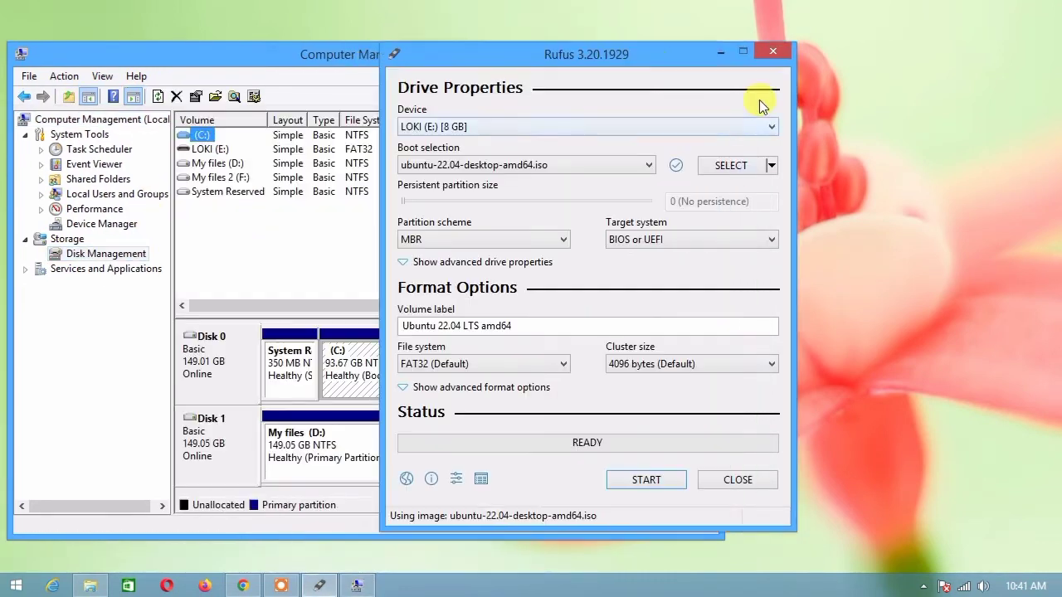
drag(617, 52, 854, 50)
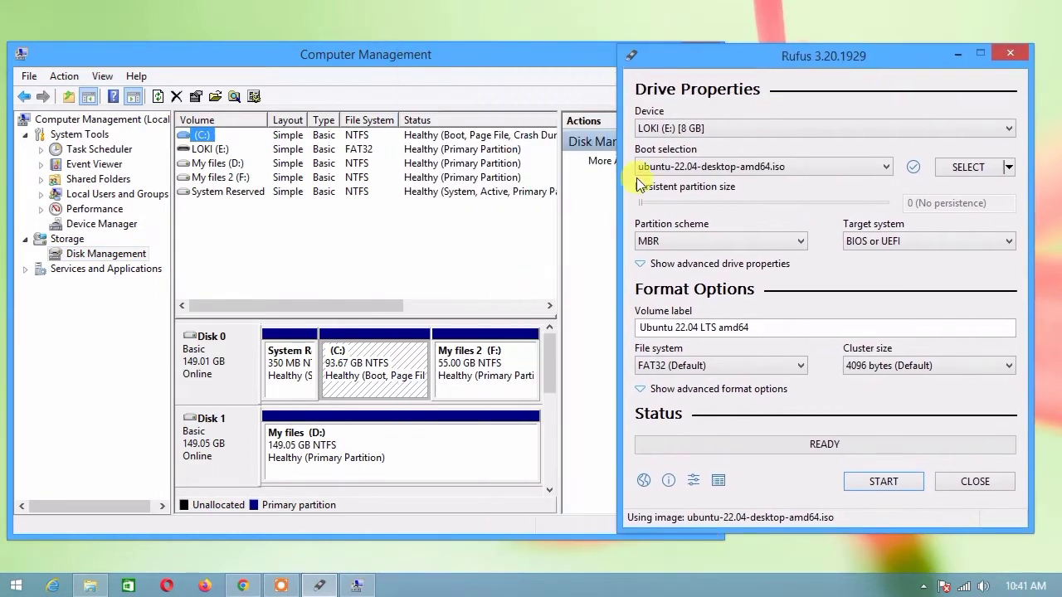
click(514, 245)
drag(543, 350, 538, 386)
drag(426, 398, 428, 391)
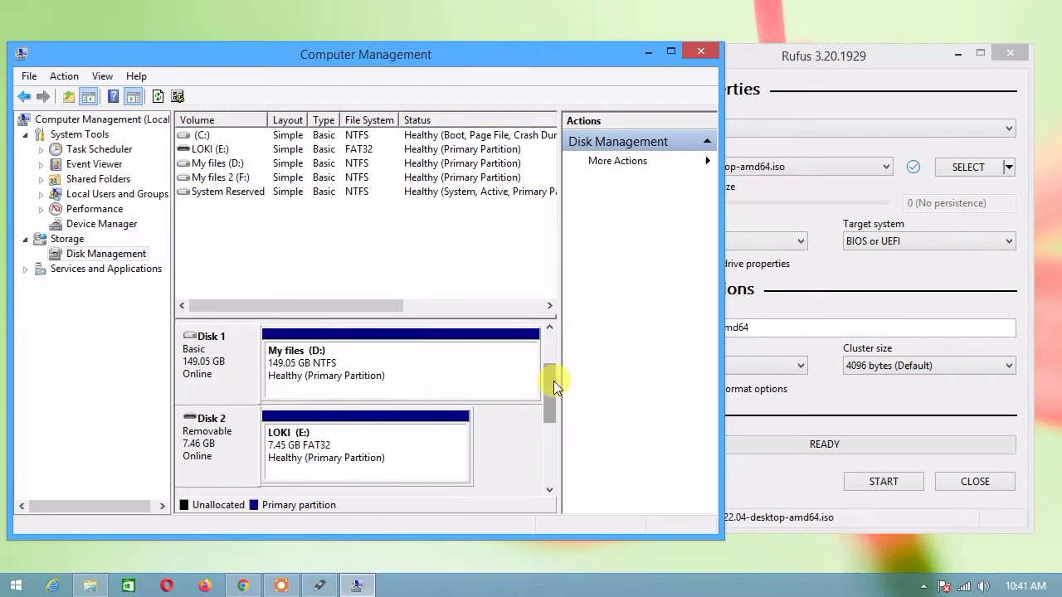
drag(551, 381, 550, 351)
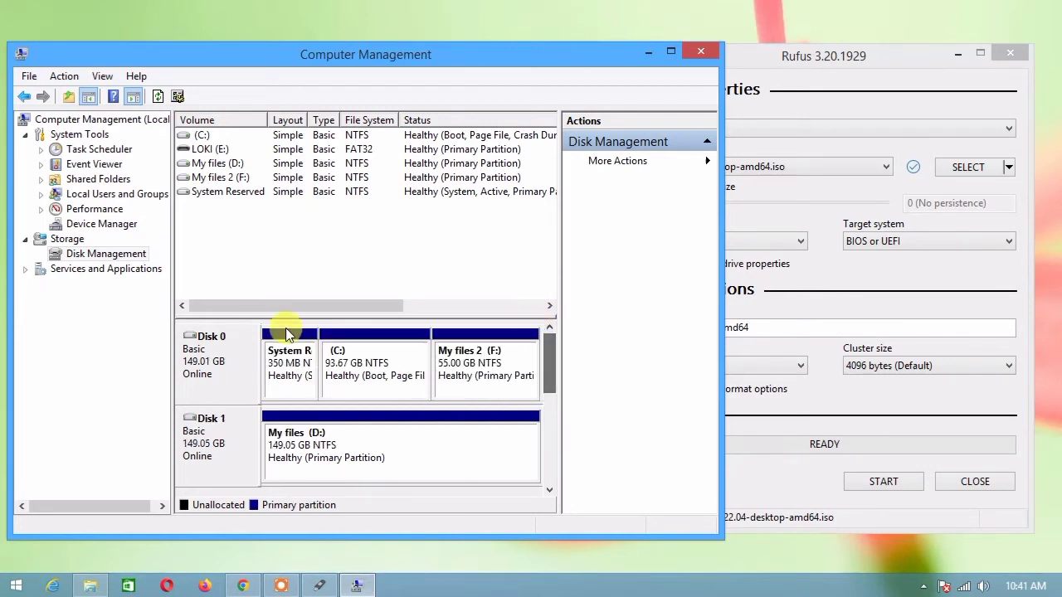
Step: Open Disk 0's properties and check its MBR partition style on the Volumes tab
right_click(214, 348)
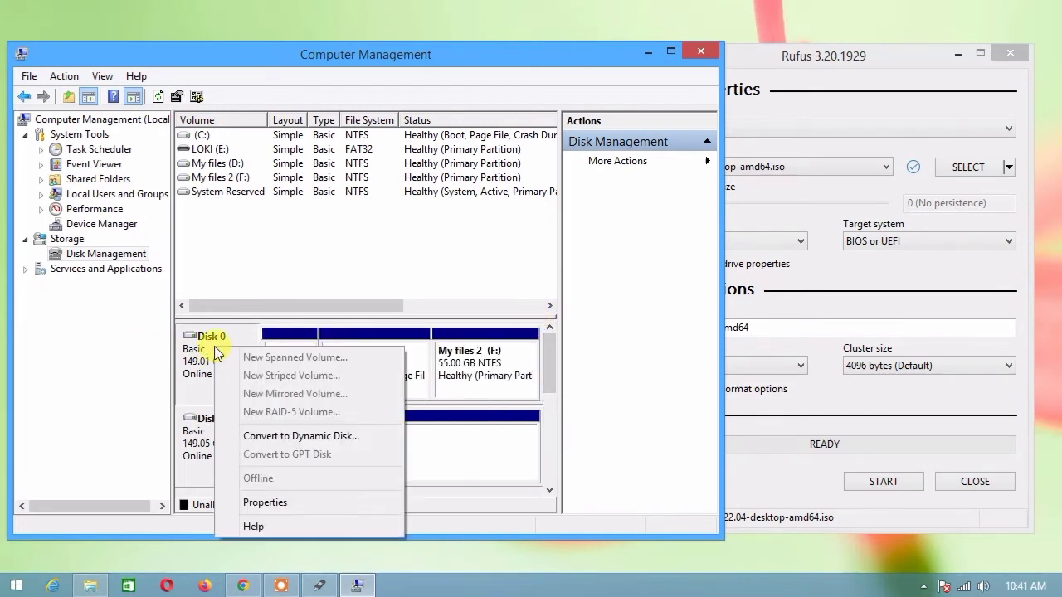
click(265, 502)
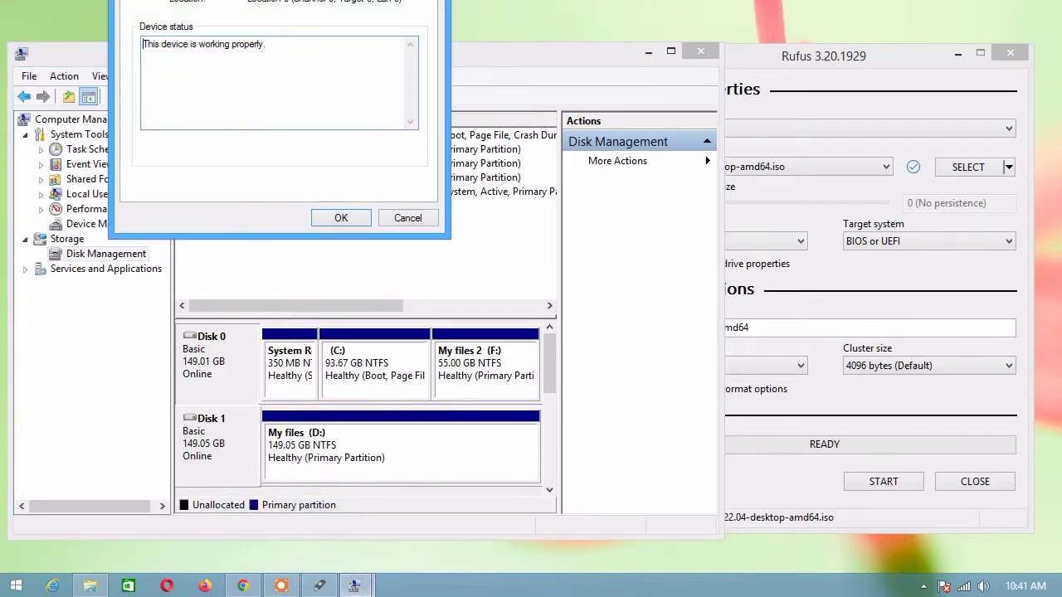
click(214, 214)
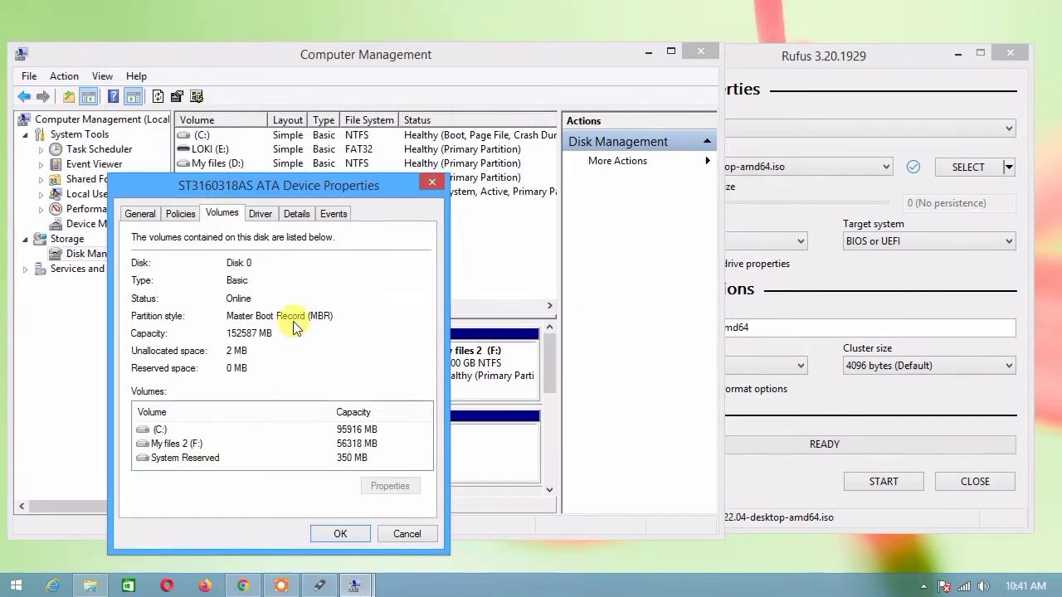
click(771, 105)
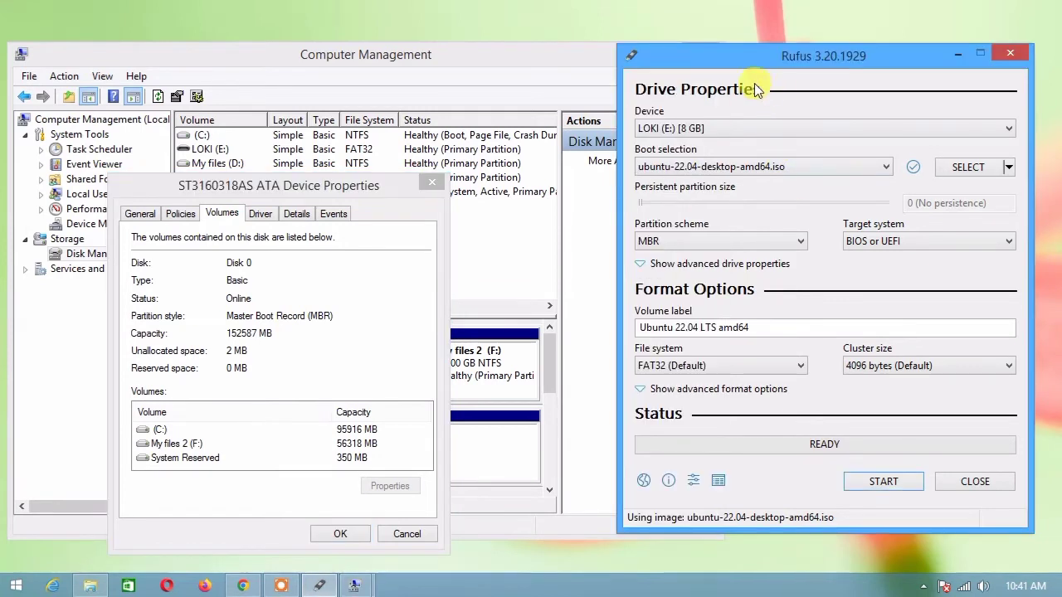
drag(843, 54, 905, 53)
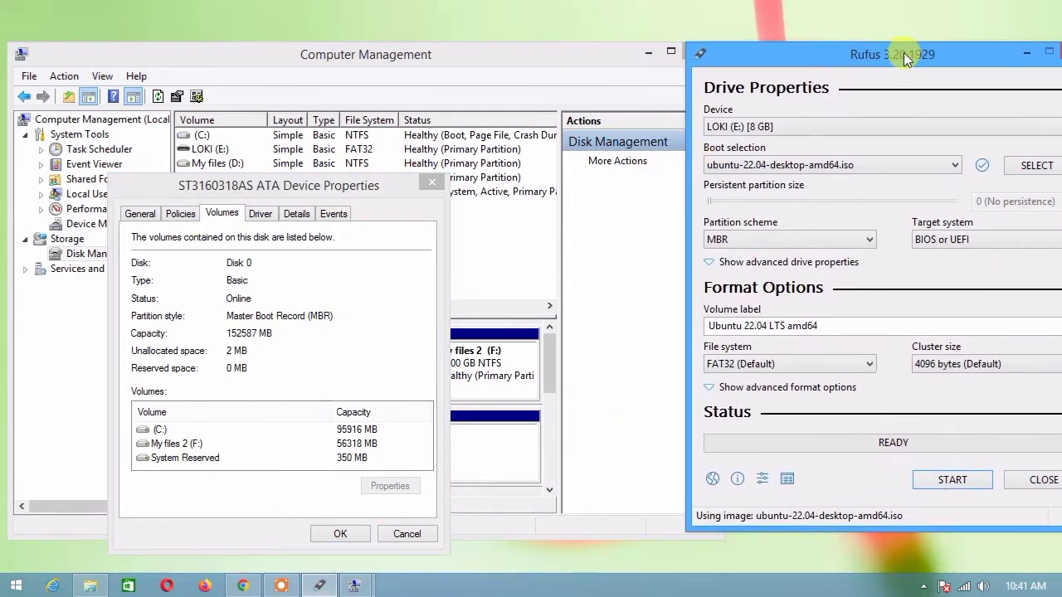
drag(551, 52, 470, 56)
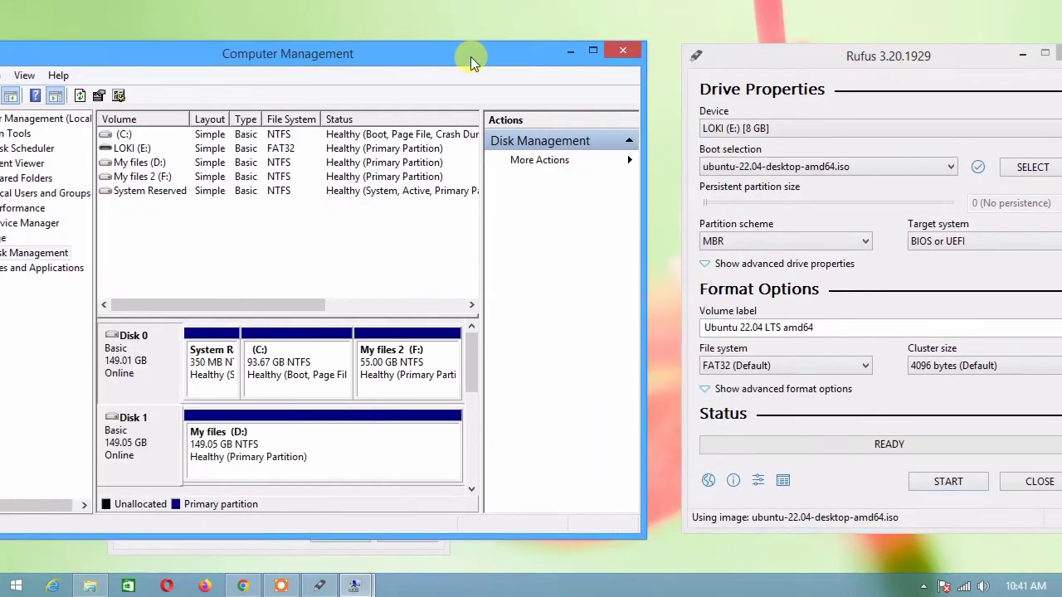
mouse_move(357, 581)
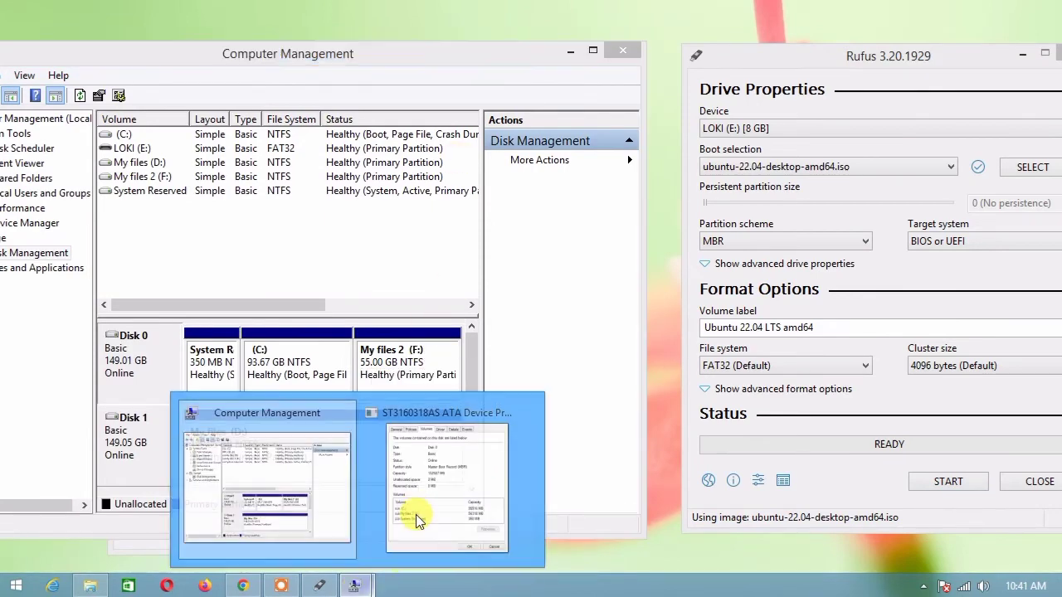
click(414, 486)
drag(724, 57, 701, 53)
click(214, 324)
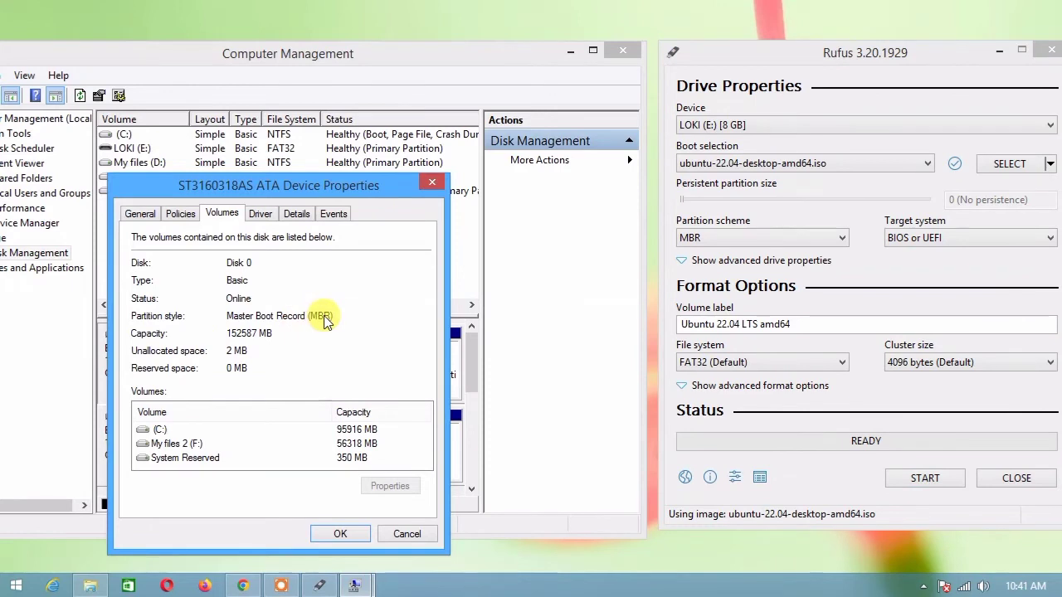
Step: Switch Rufus's partition scheme to GPT and back to MBR, then close both management windows
click(750, 243)
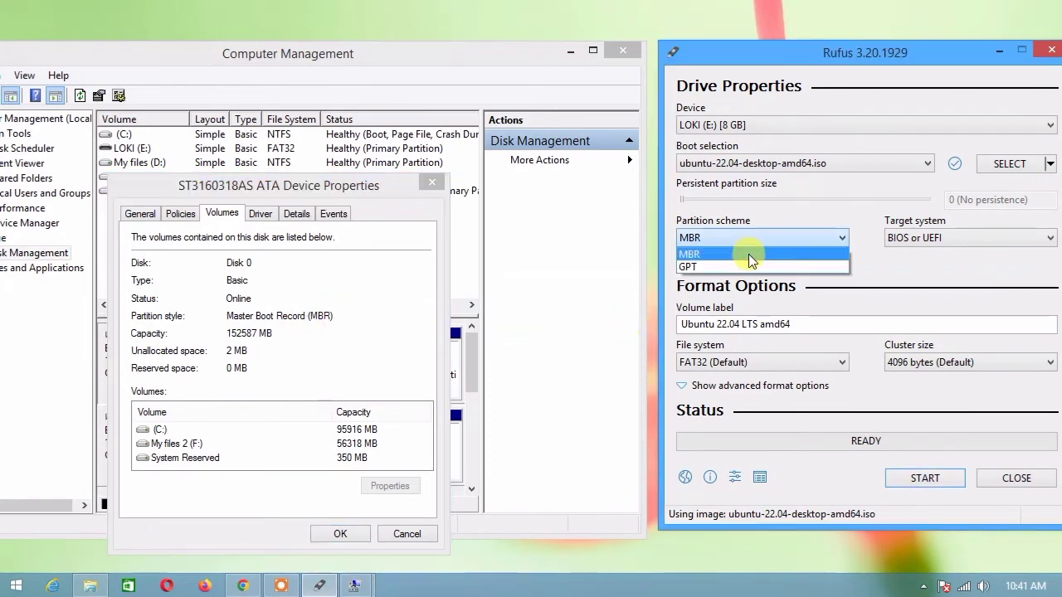
click(737, 266)
click(732, 241)
click(728, 255)
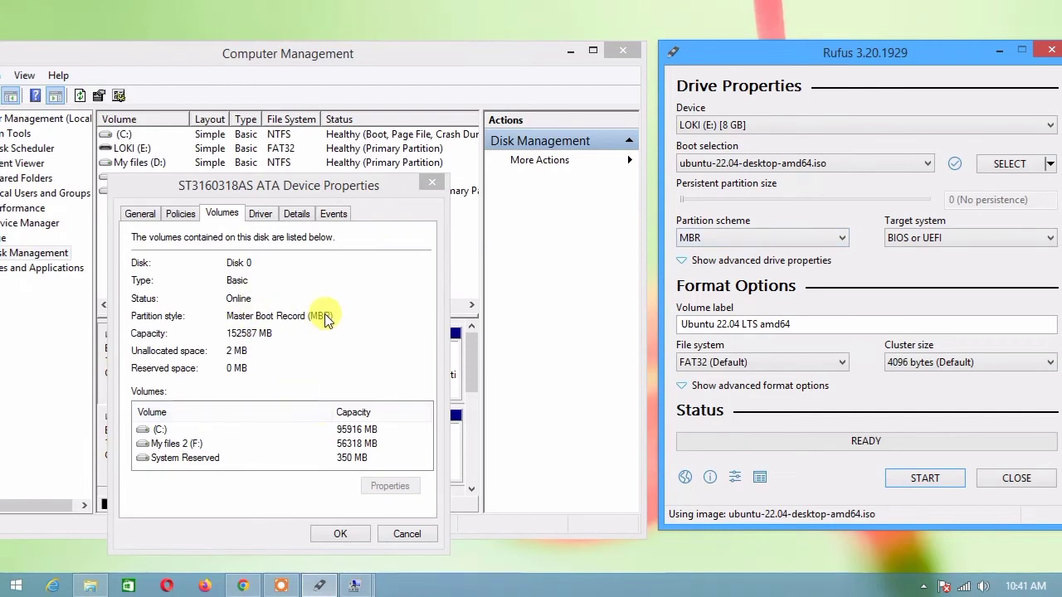
click(431, 181)
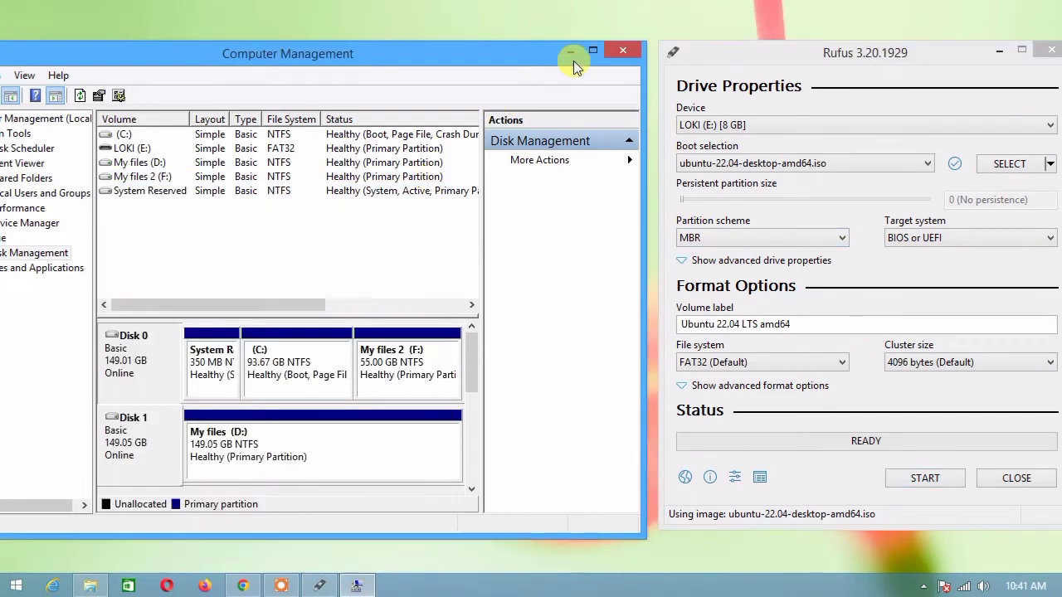
click(622, 50)
Step: Center Rufus, confirm MBR, label 'Ubuntu 22.04 LTS amd64' and FAT32, then start writing
drag(837, 53, 803, 61)
drag(485, 63, 468, 54)
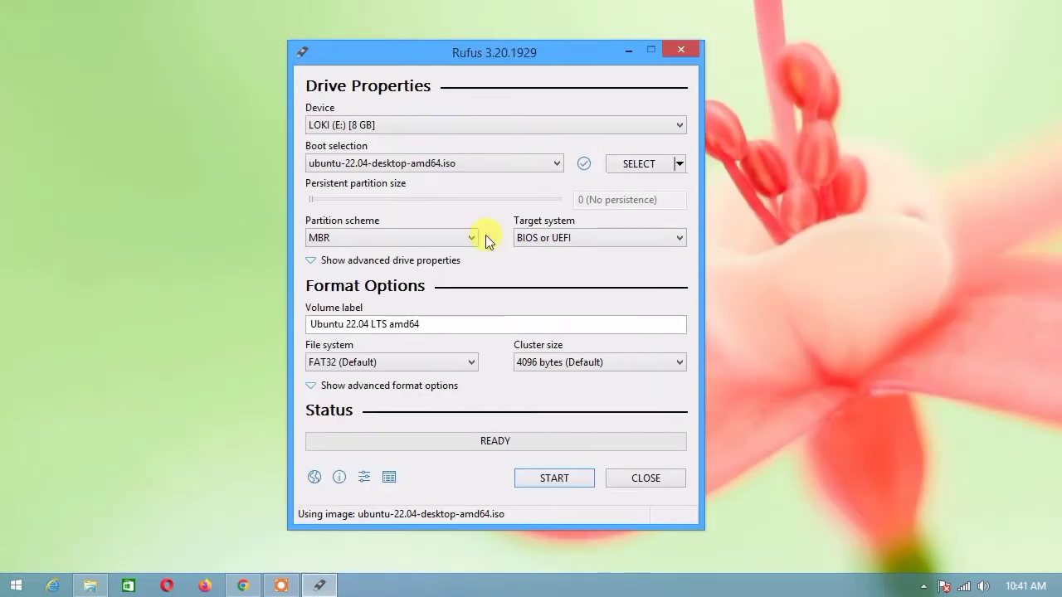
click(444, 233)
click(443, 233)
click(421, 324)
click(394, 358)
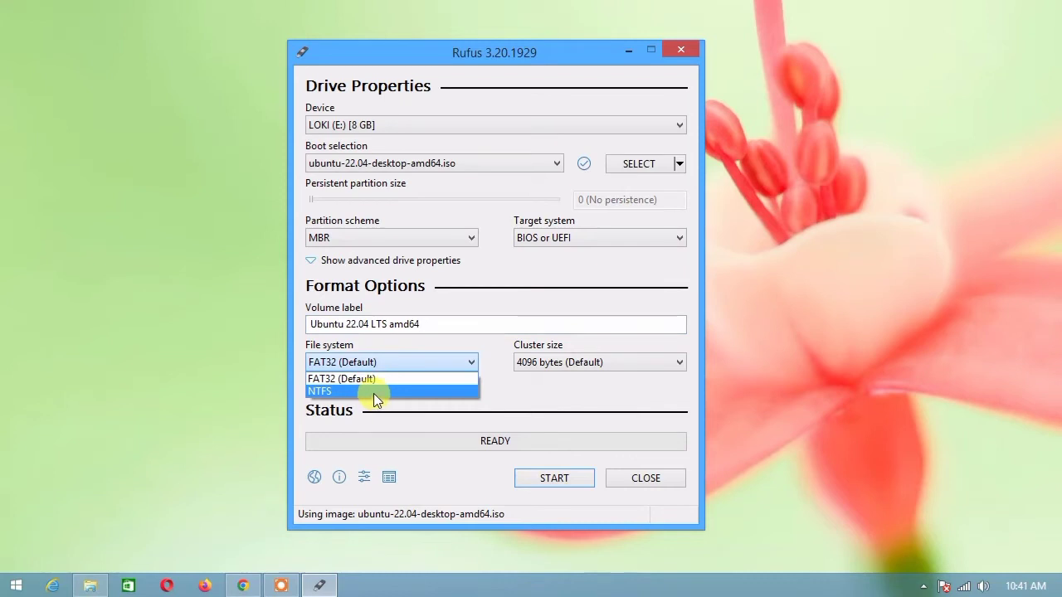
click(372, 376)
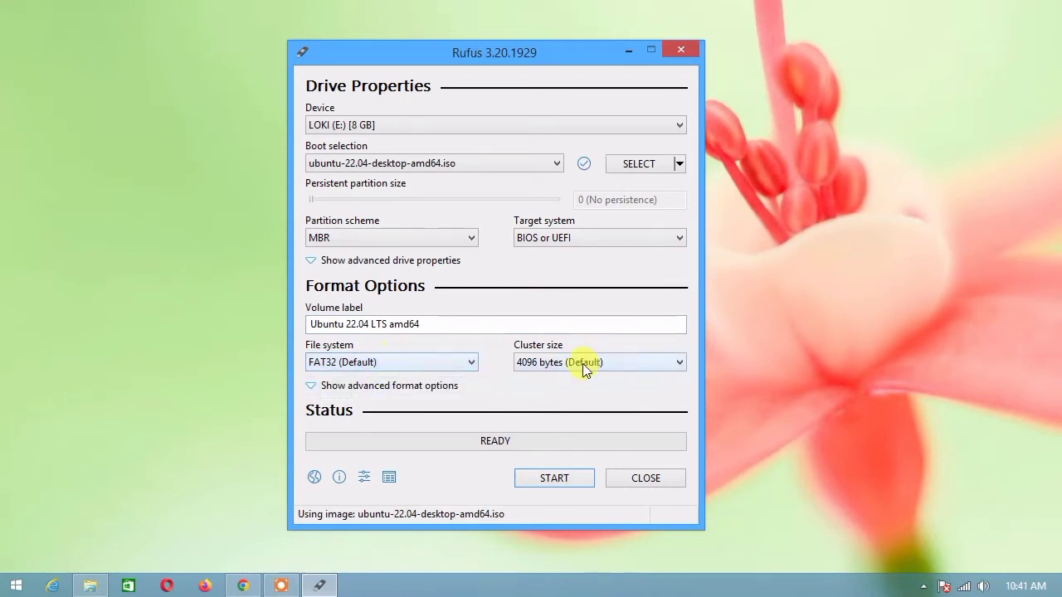
click(545, 477)
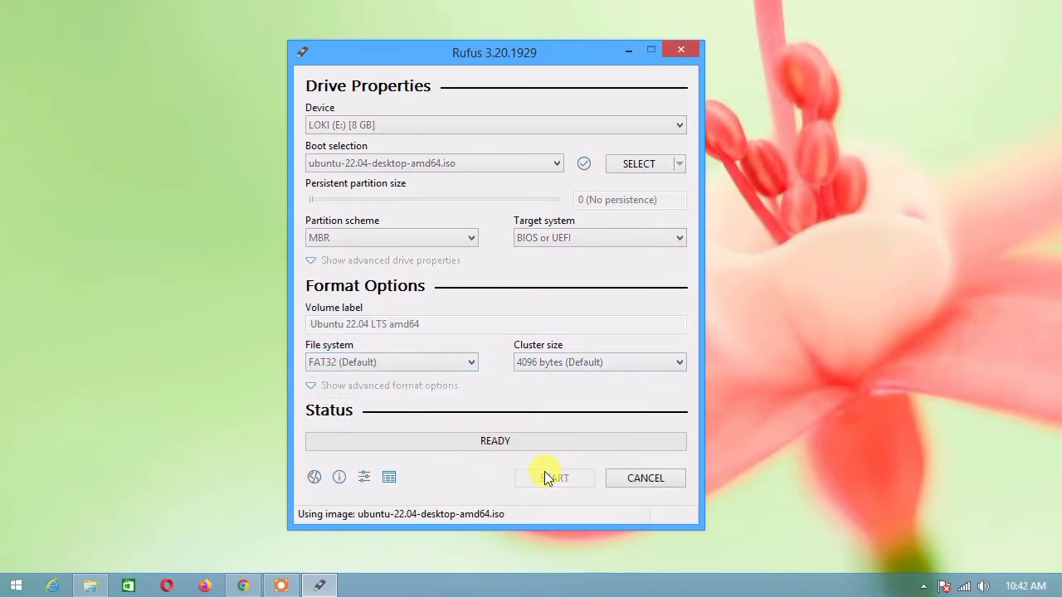
Step: Write in DD Image mode, accept erasing the 8 GB drive, and close Rufus once READY
click(327, 364)
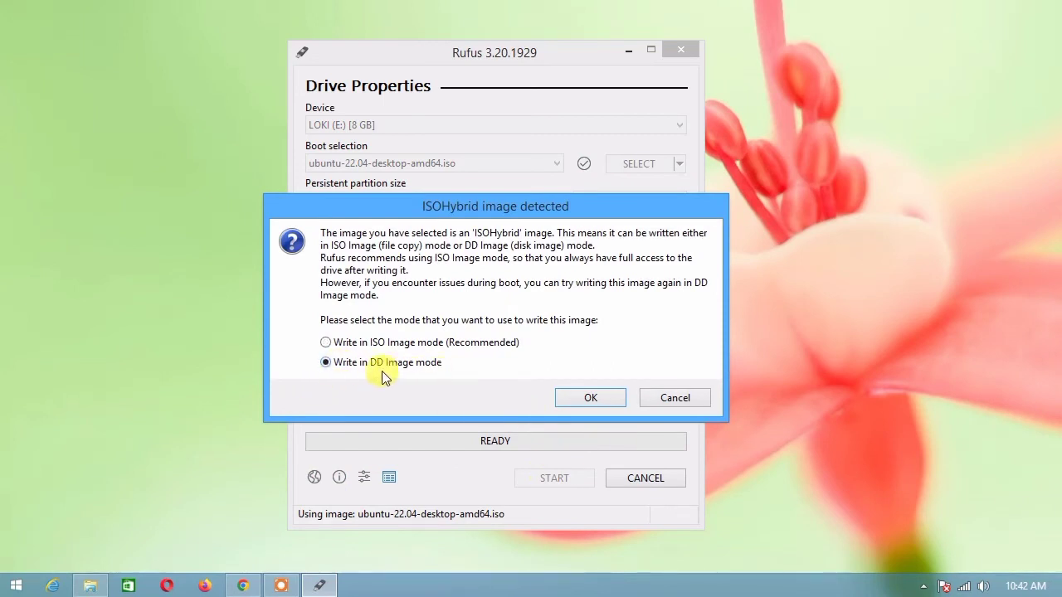
click(586, 396)
drag(486, 119, 410, 153)
click(516, 266)
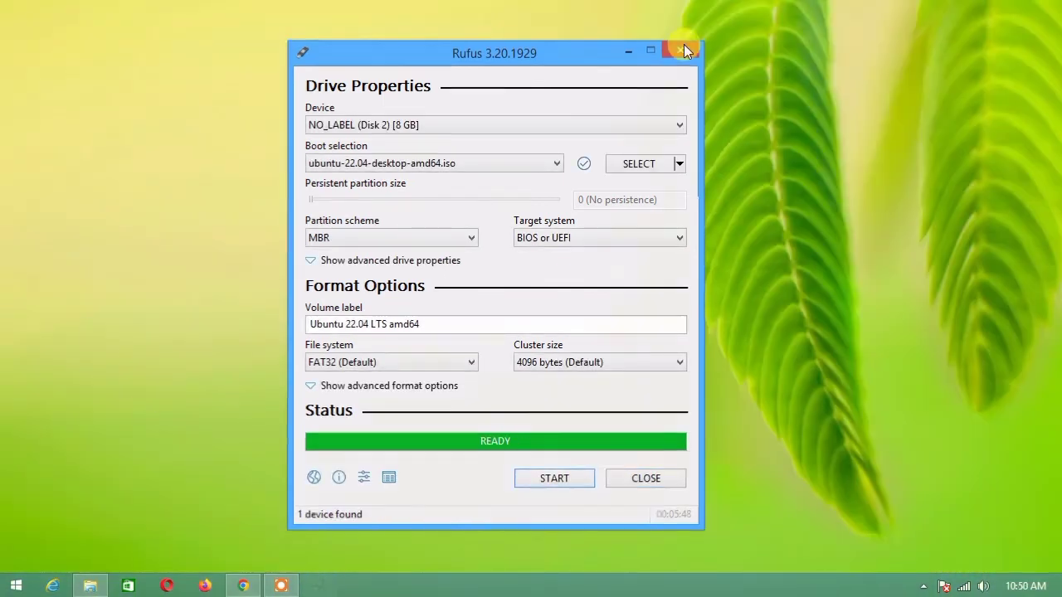
click(684, 44)
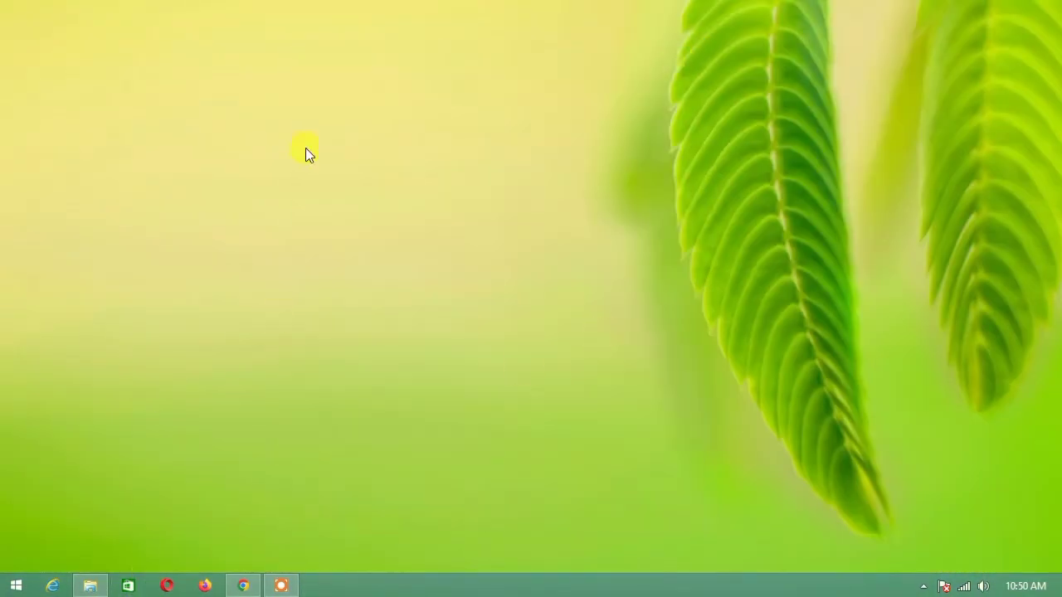
right_click(329, 134)
click(357, 171)
right_click(356, 170)
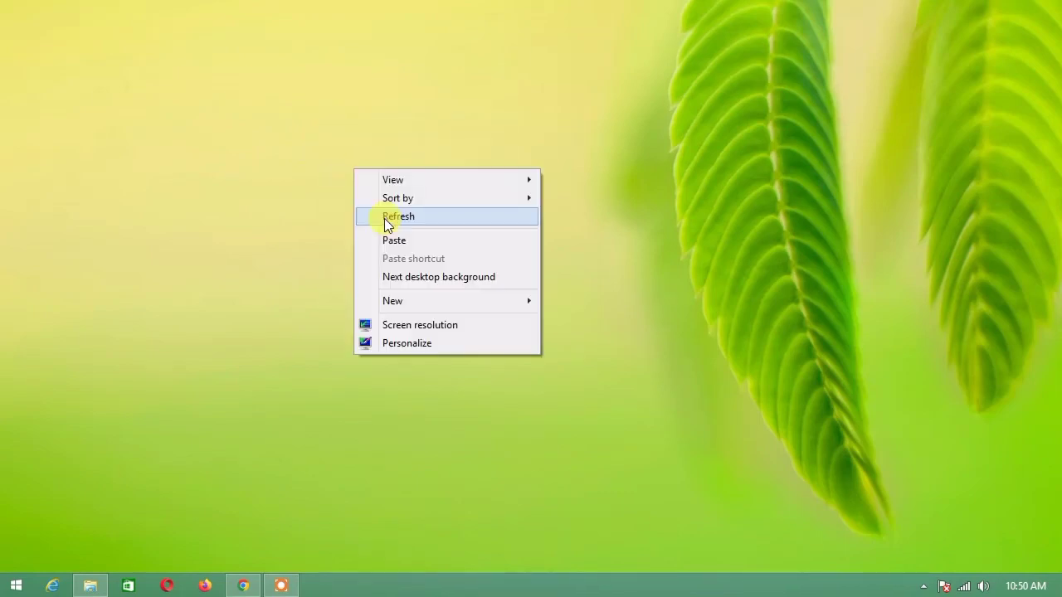
click(386, 216)
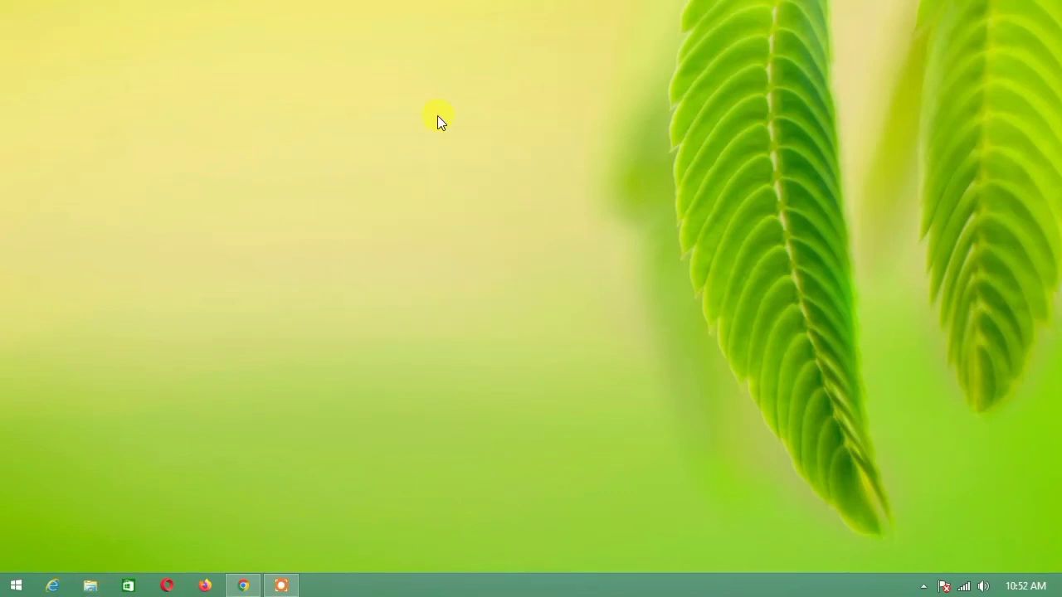